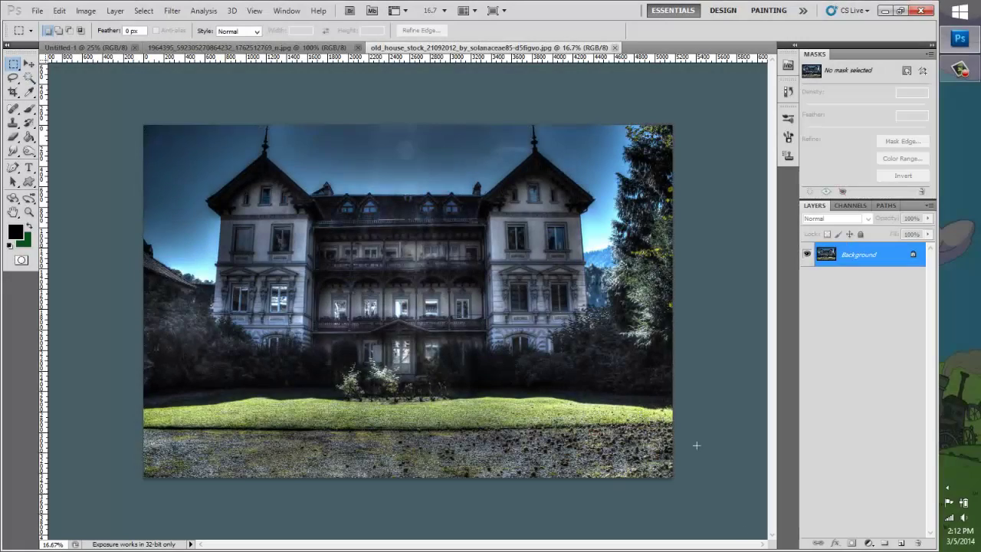
Step: Copy the mansion photo into the blank cover as Layer 1 and nudge it slightly left
click(59, 11)
click(77, 89)
click(84, 48)
click(59, 11)
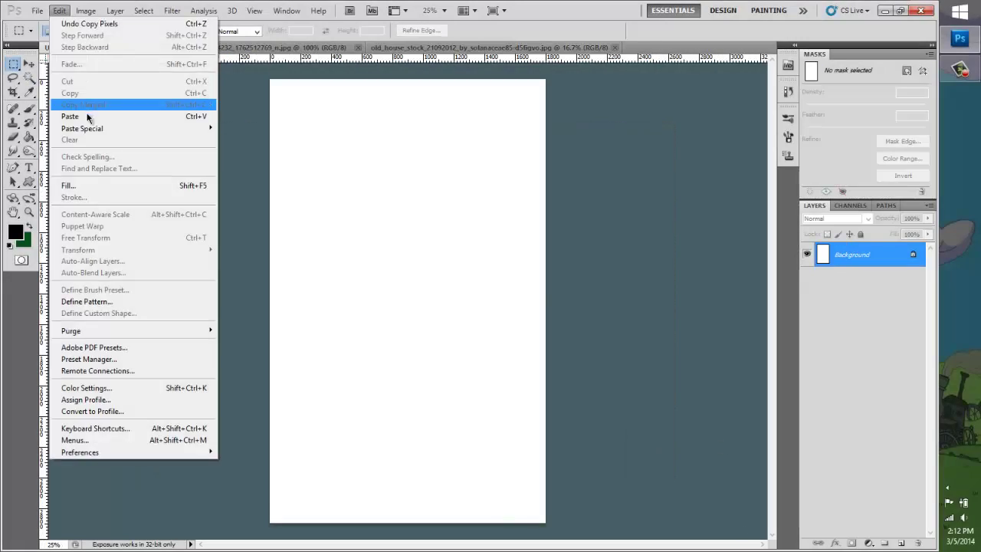
click(81, 105)
click(28, 63)
drag(396, 238, 373, 236)
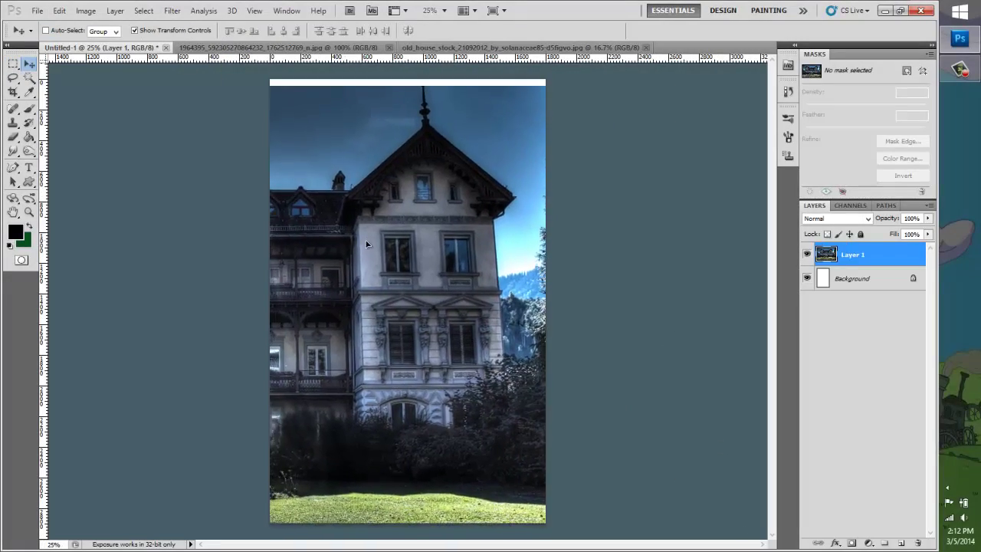
Step: Copy the whole smiling woman photo and paste it above the mansion as Layer 2
key(m)
click(278, 48)
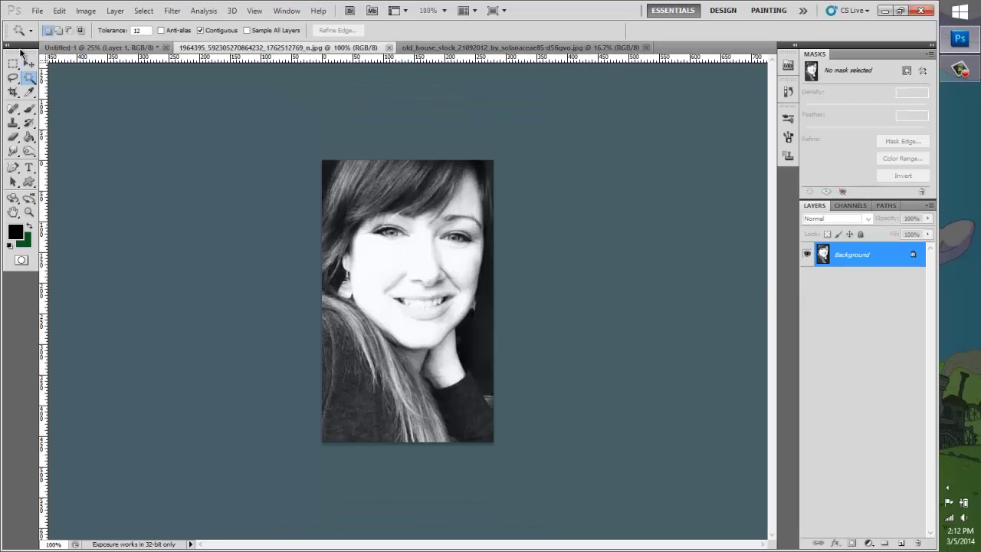
key(ctrl+a)
click(58, 11)
click(77, 89)
click(84, 48)
click(58, 11)
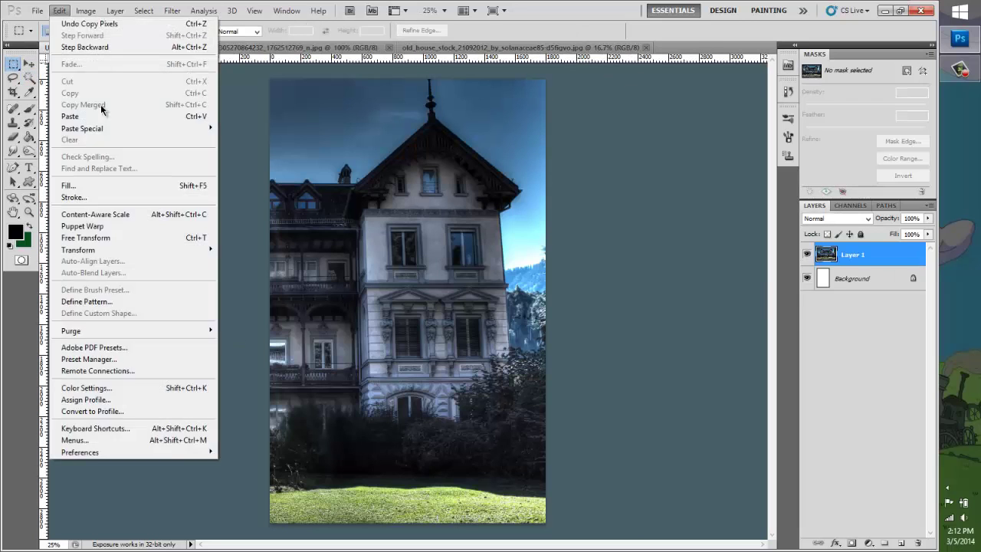
click(81, 105)
Step: Scale the portrait to about 413% and place it over the house's lower area
key(ctrl+t)
drag(385, 336, 219, 540)
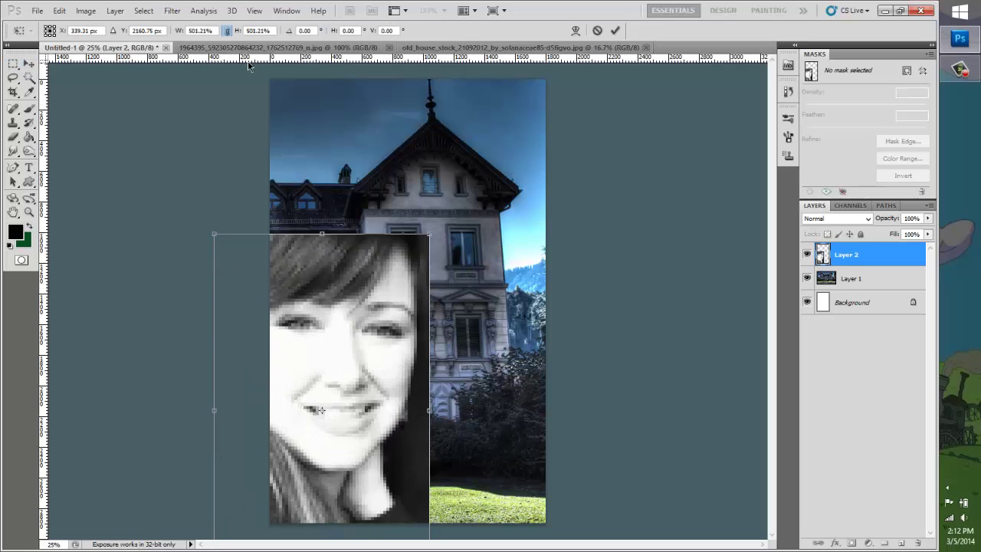
drag(322, 322, 338, 209)
drag(450, 153, 417, 213)
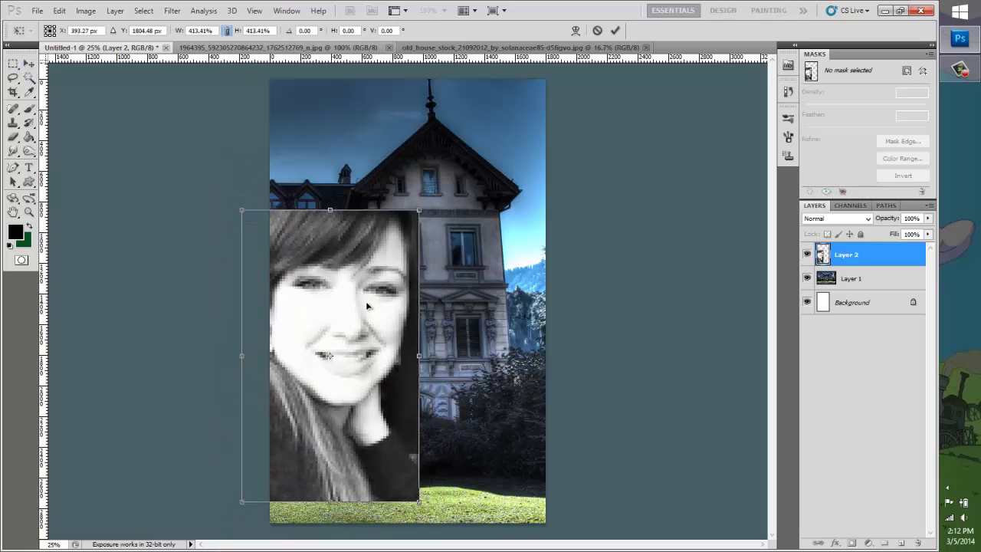
drag(365, 301, 389, 296)
key(b)
click(401, 215)
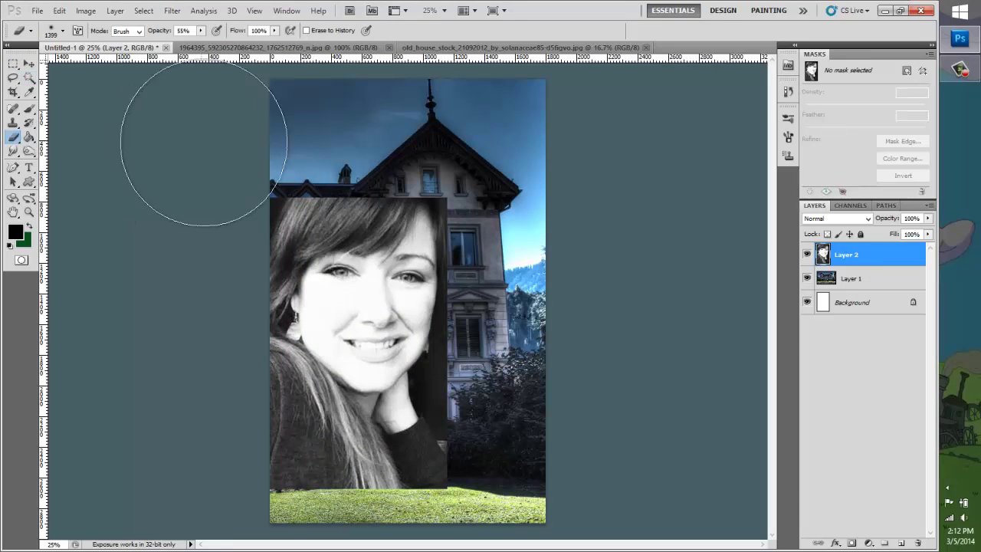
Step: Erase the portrait's hair, sweater and neck edges with a soft 500/300 px eraser, then shift it down 44 px
click(53, 35)
click(37, 122)
key(Return)
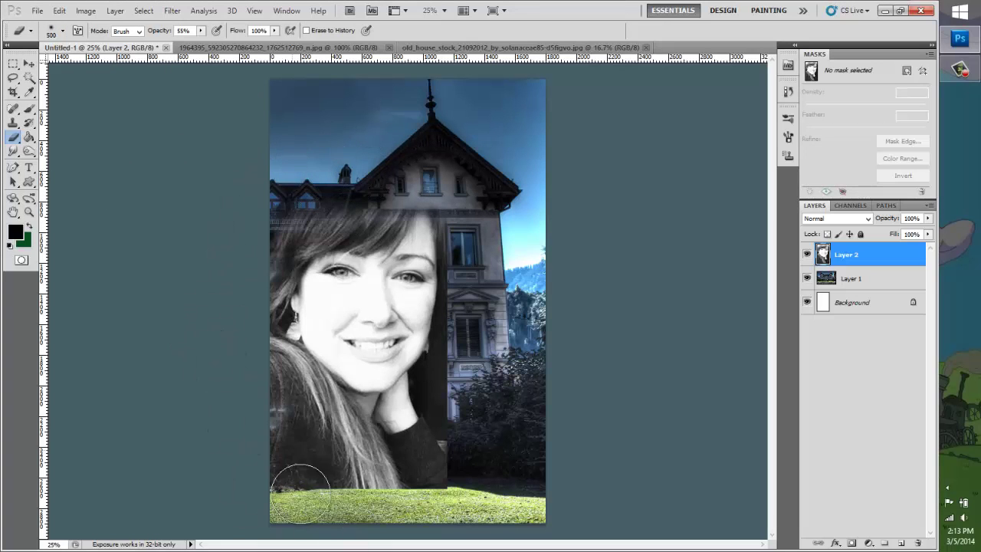
drag(374, 504, 456, 484)
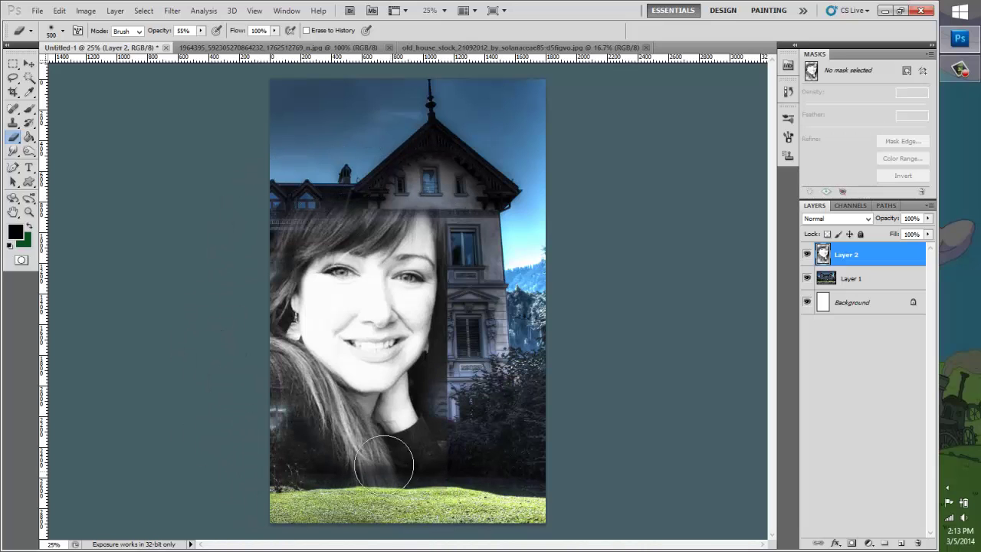
drag(383, 463, 459, 414)
right_click(120, 72)
drag(448, 260, 449, 356)
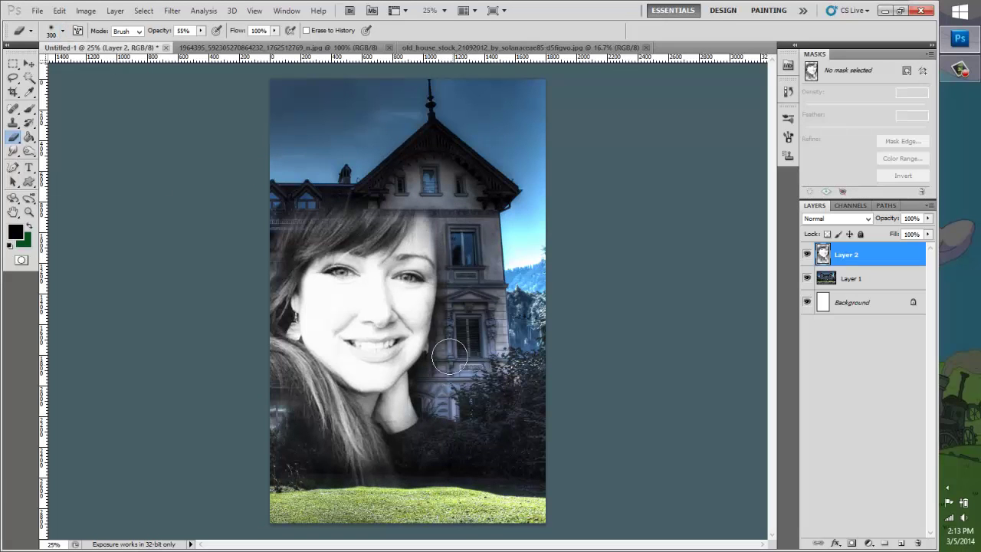
key(ctrl+t)
drag(360, 306, 360, 341)
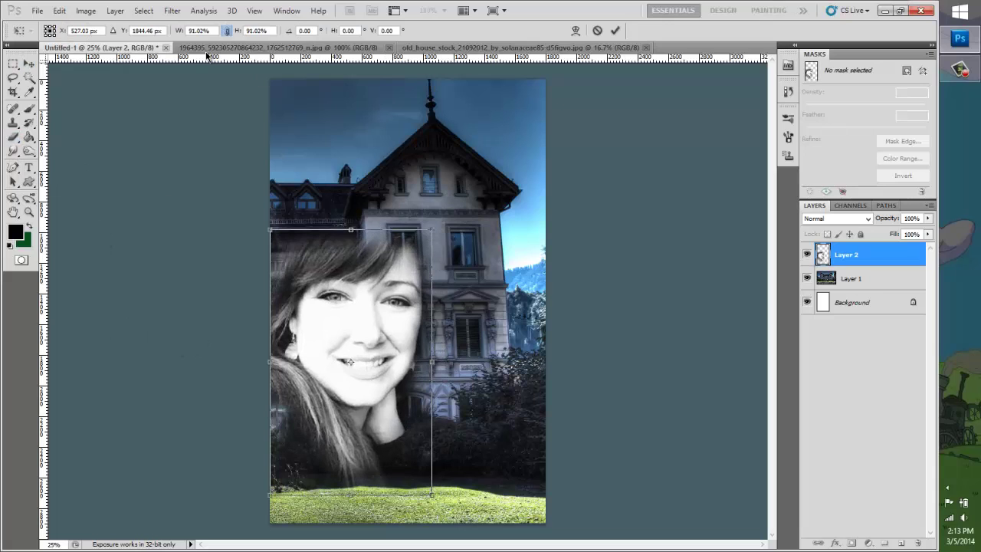
Step: On a new layer above the mansion, paint soft black around the face with a 500 px brush
click(222, 47)
click(403, 216)
click(851, 278)
key(ctrl+shift+n)
key(Return)
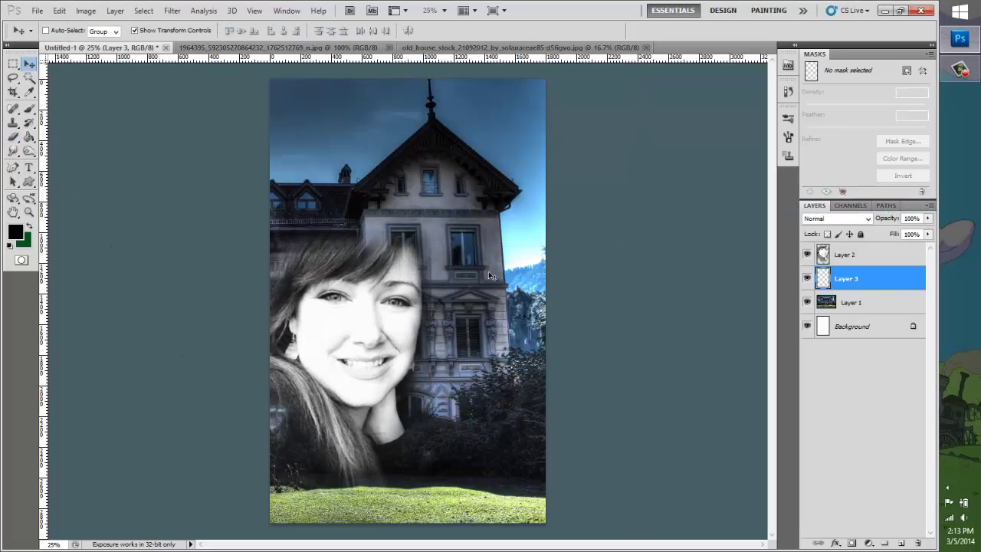
click(29, 110)
right_click(84, 65)
mouse_move(296, 241)
mouse_down()
mouse_move(350, 479)
mouse_move(372, 407)
mouse_move(376, 486)
mouse_move(328, 238)
mouse_up()
Step: Merge the portrait down onto the dark layer and raise the face about 16 px
click(13, 137)
click(850, 258)
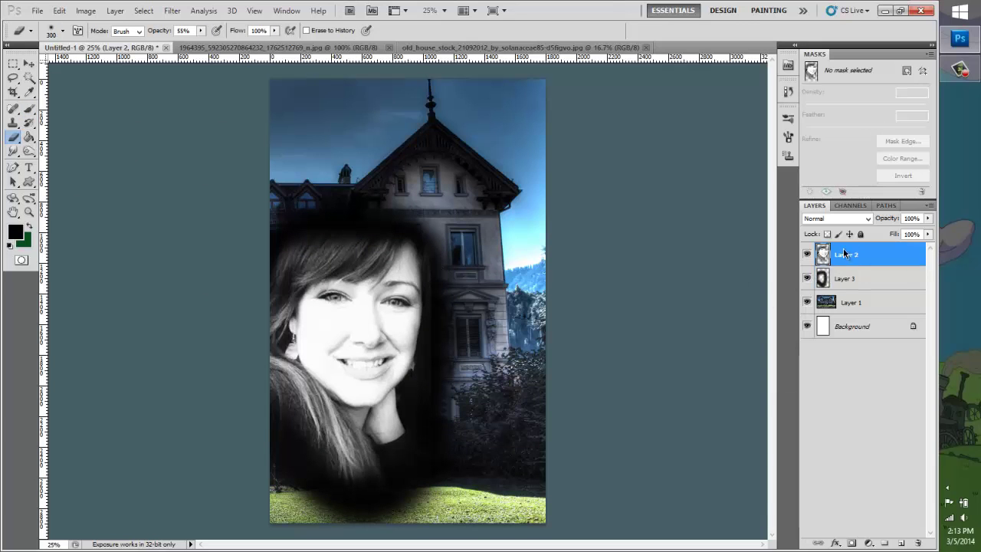
right_click(843, 253)
click(847, 511)
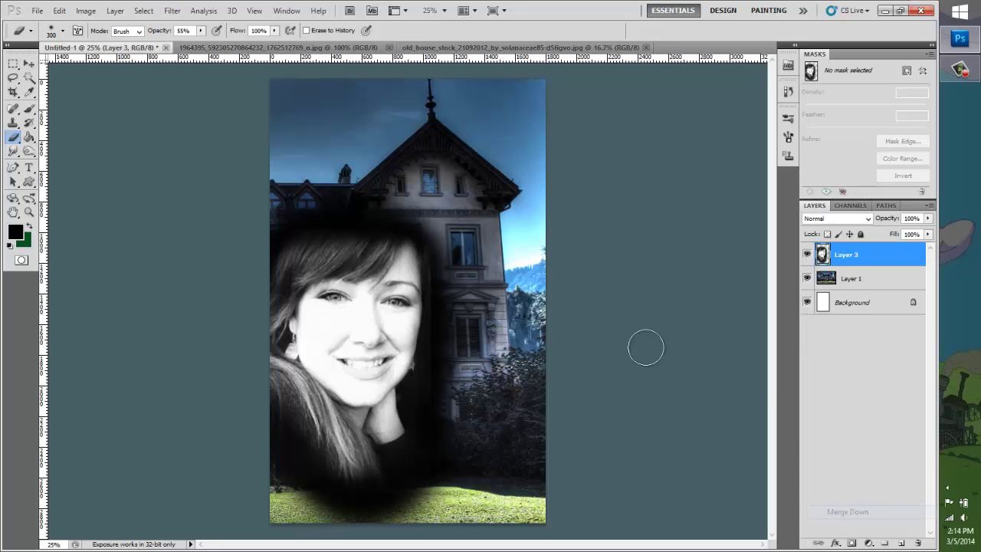
drag(337, 465, 331, 452)
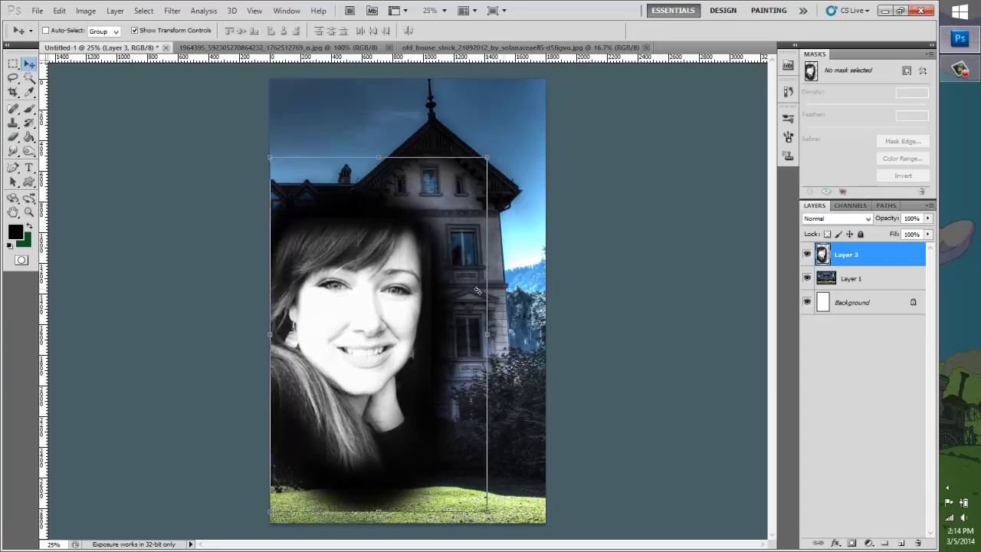
Step: Add Layer 4 with a 100 px black inside border blurred by 250 px Gaussian Blur
key(e)
click(850, 278)
click(929, 205)
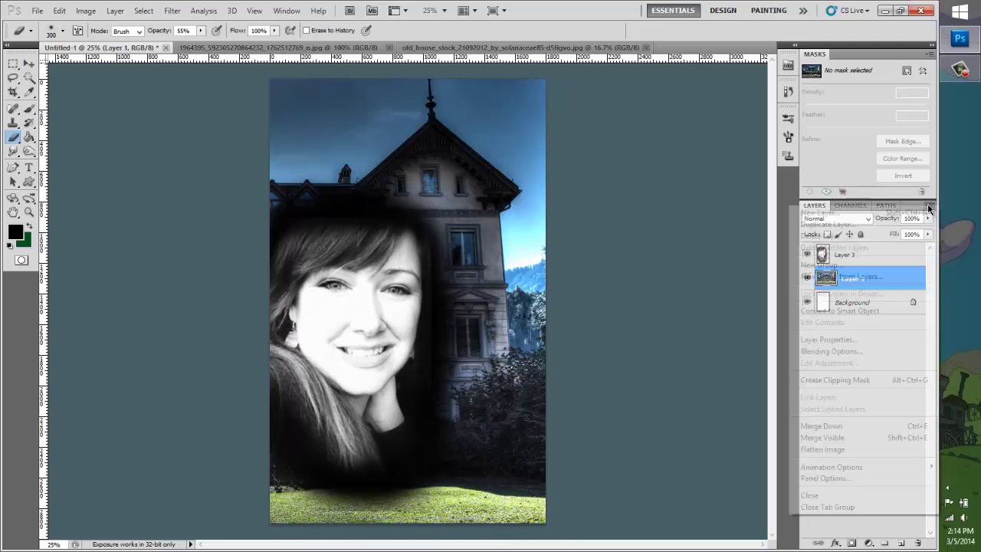
click(850, 216)
key(Return)
click(28, 78)
key(ctrl+a)
click(59, 11)
click(112, 199)
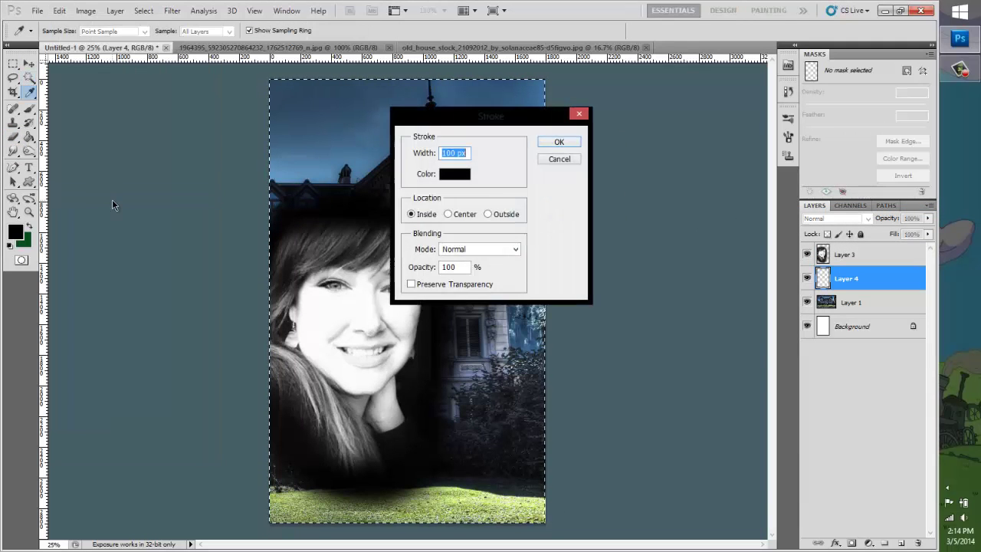
key(Return)
click(170, 10)
click(350, 175)
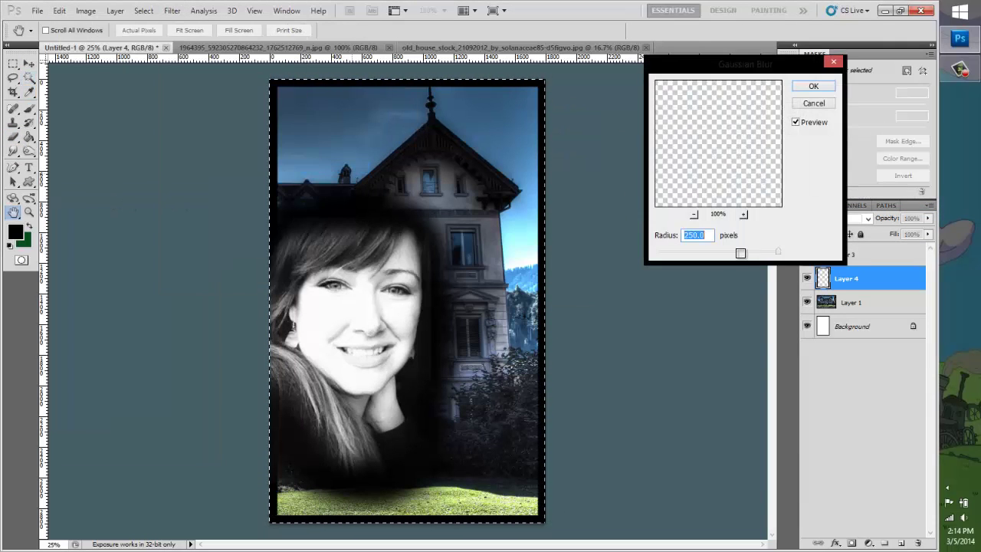
click(814, 68)
Step: On a new Layer 5, paint the bottom grass black, then select the face layer
click(29, 110)
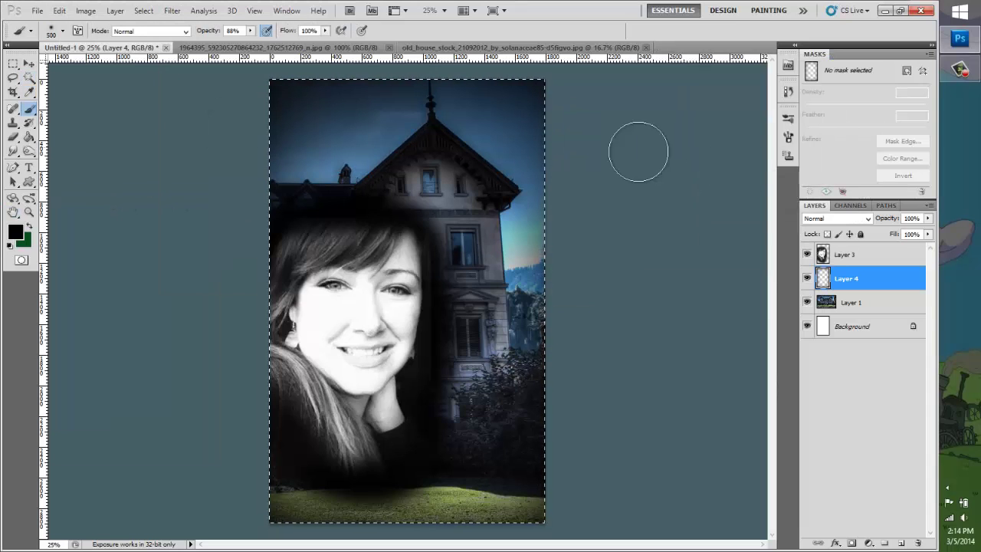
key(ctrl+shift+n)
key(Return)
drag(281, 495, 222, 519)
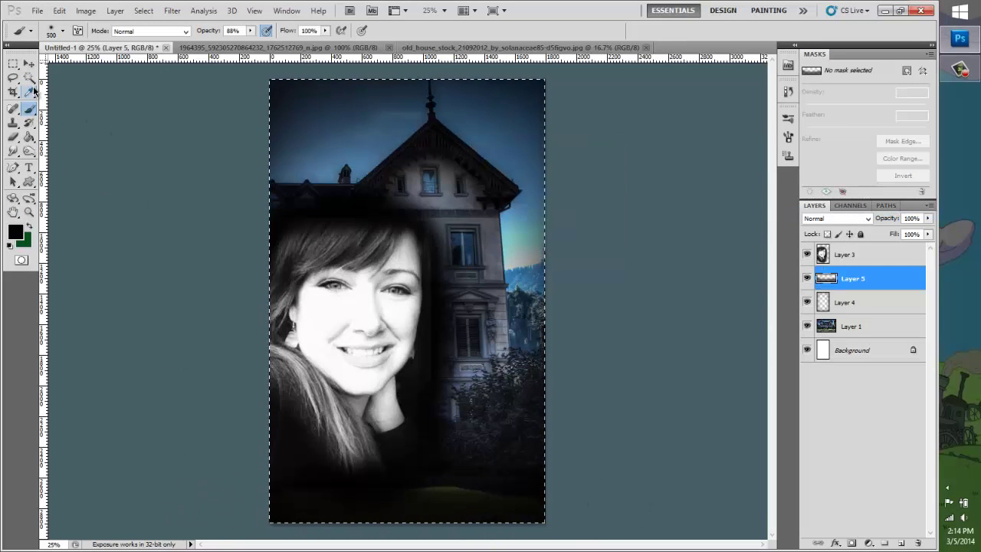
key(e)
click(28, 63)
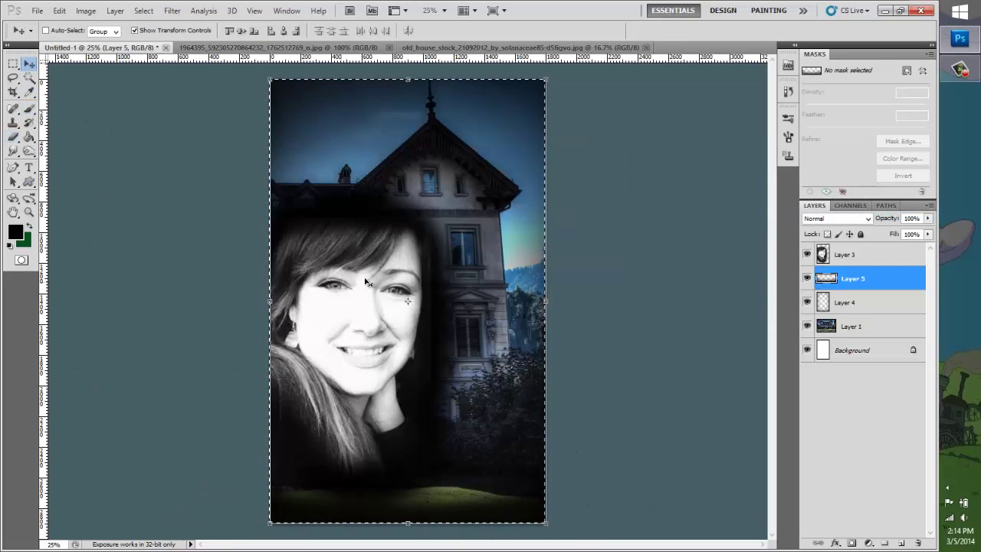
click(866, 254)
ctrl+click(822, 254)
Step: Hide the border and dark-bottom layers and select the mansion layer
key(w)
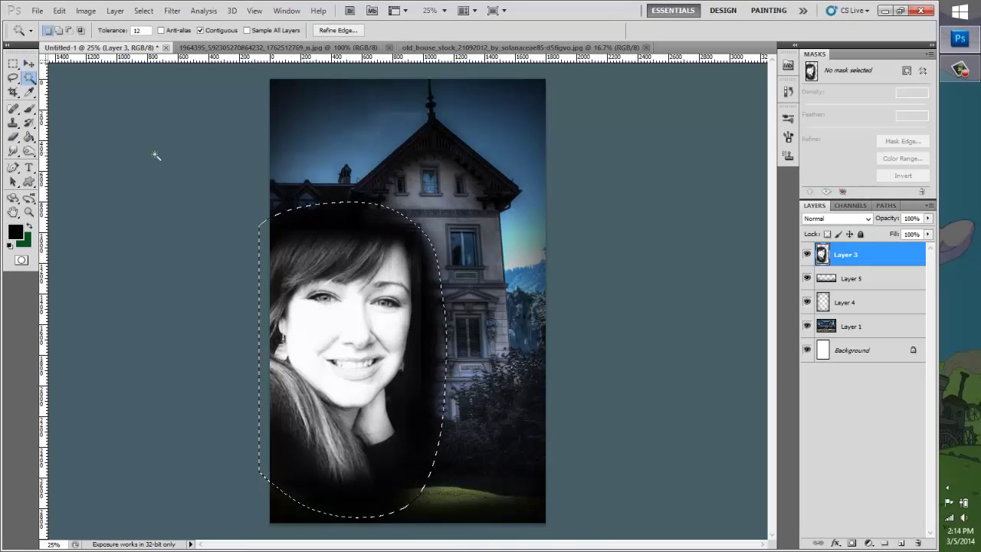
click(858, 349)
click(852, 327)
key(o)
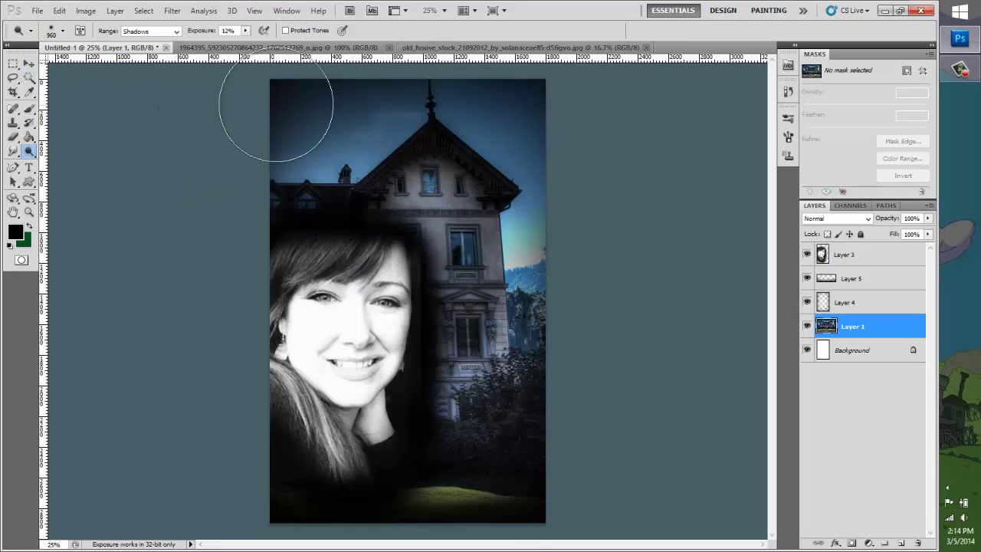
drag(806, 278, 807, 302)
click(850, 327)
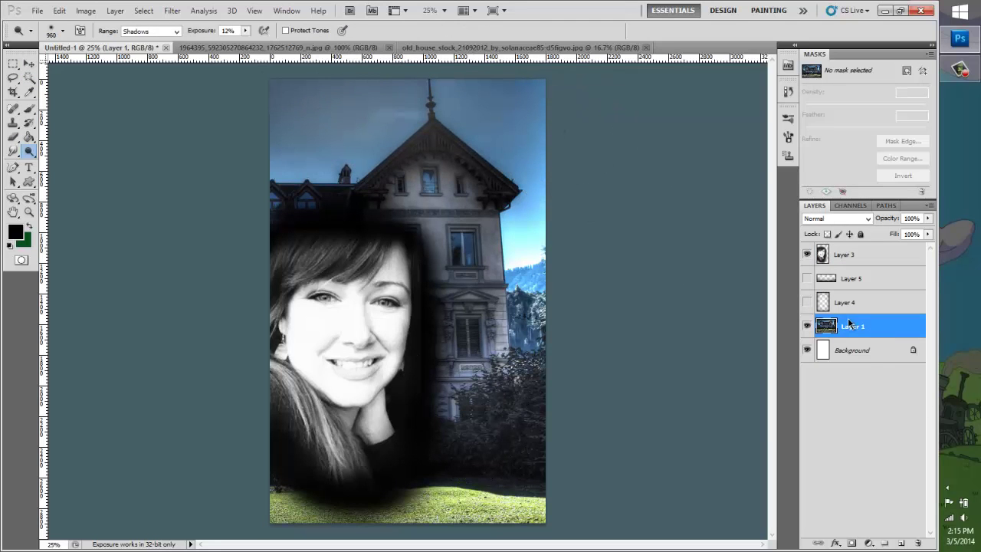
Step: Set the mansion's Brightness to 17, then show Layers 5 and 4 and select Layer 4
click(85, 10)
click(260, 41)
drag(637, 159, 646, 159)
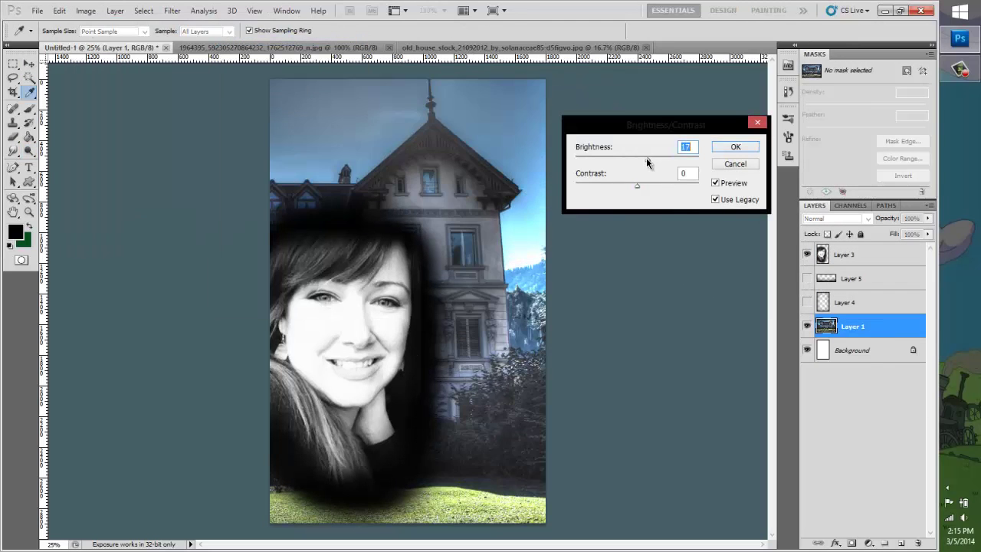
click(733, 146)
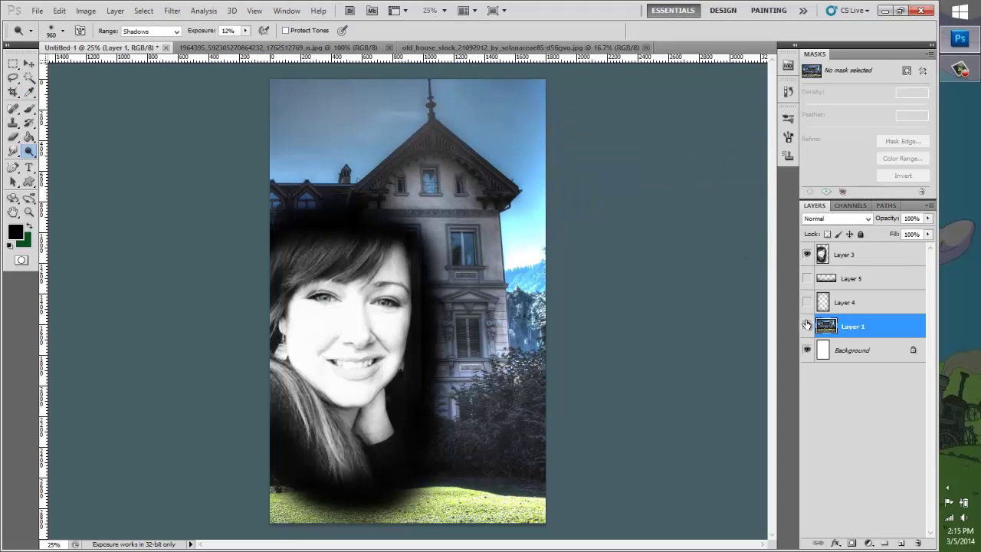
click(806, 278)
click(806, 302)
click(851, 301)
Step: Set the brush to 1399 then 1242 px, add Layer 6 and lower its opacity to 47%
key(b)
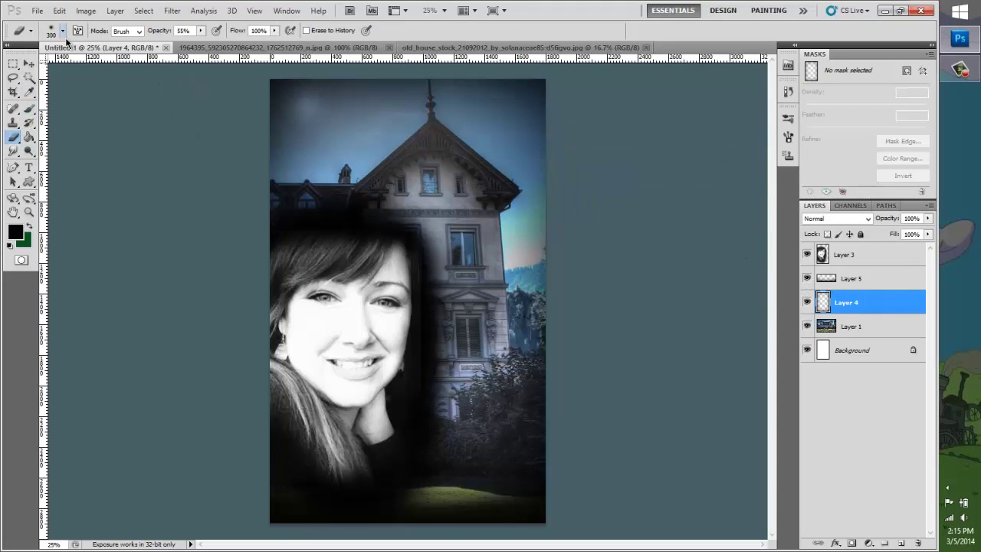
click(62, 31)
text(1399)
key(Return)
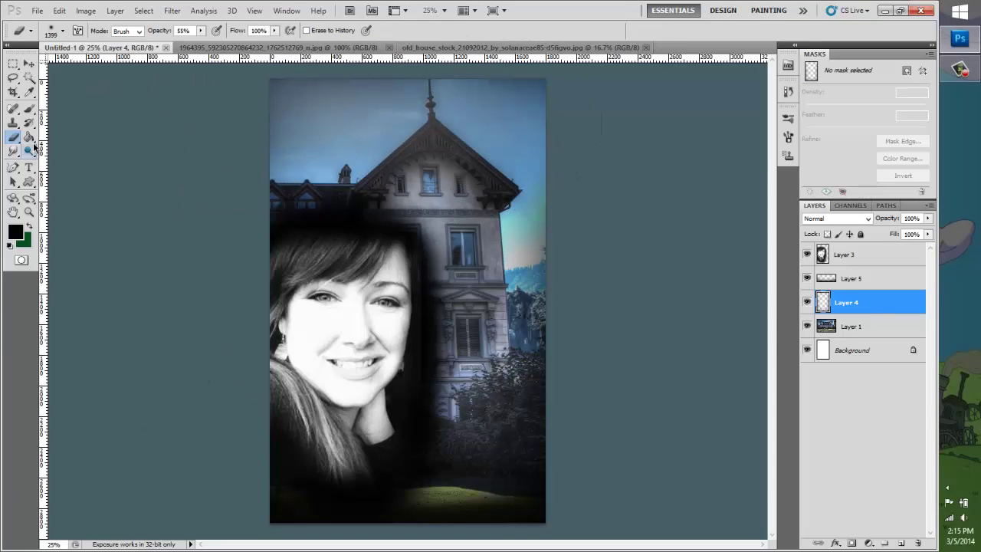
key(b)
key(ctrl+shift+n)
click(587, 164)
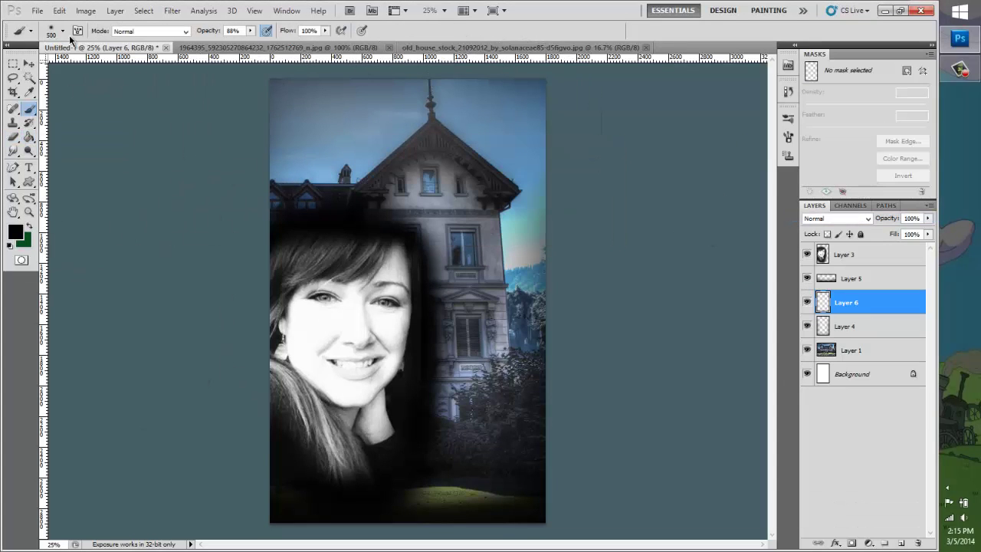
click(62, 32)
text(1242)
key(Return)
drag(927, 219, 894, 230)
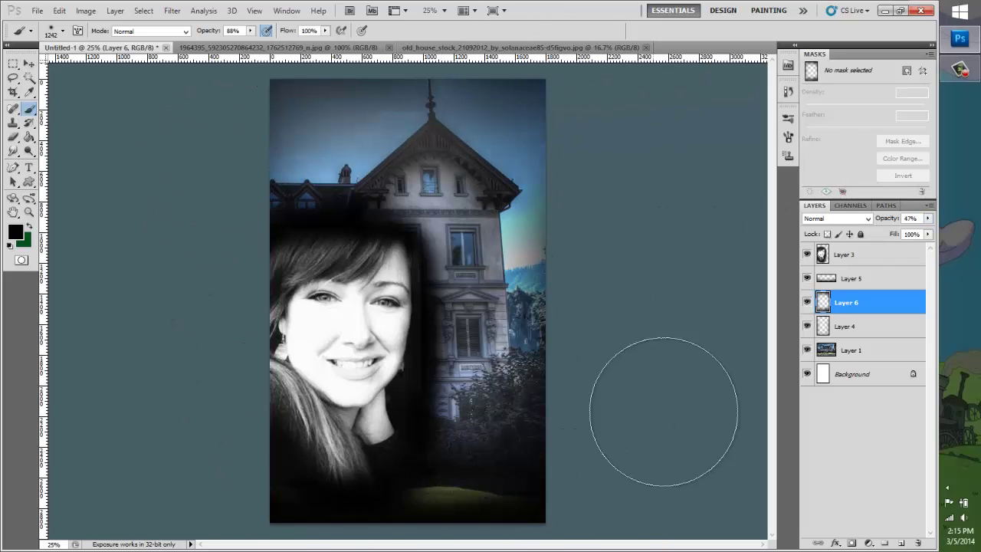
Step: Add Layer 7 and paint black over the house around the woman's head
click(843, 253)
click(930, 205)
click(835, 216)
key(Return)
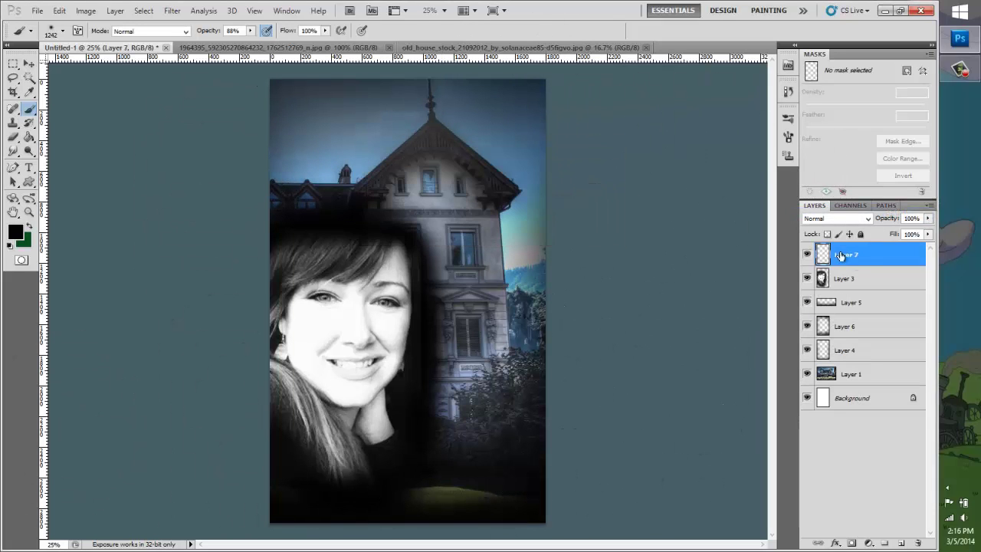
key(ctrl+bracketleft)
mouse_move(396, 342)
mouse_down()
mouse_move(372, 207)
mouse_move(251, 412)
mouse_up()
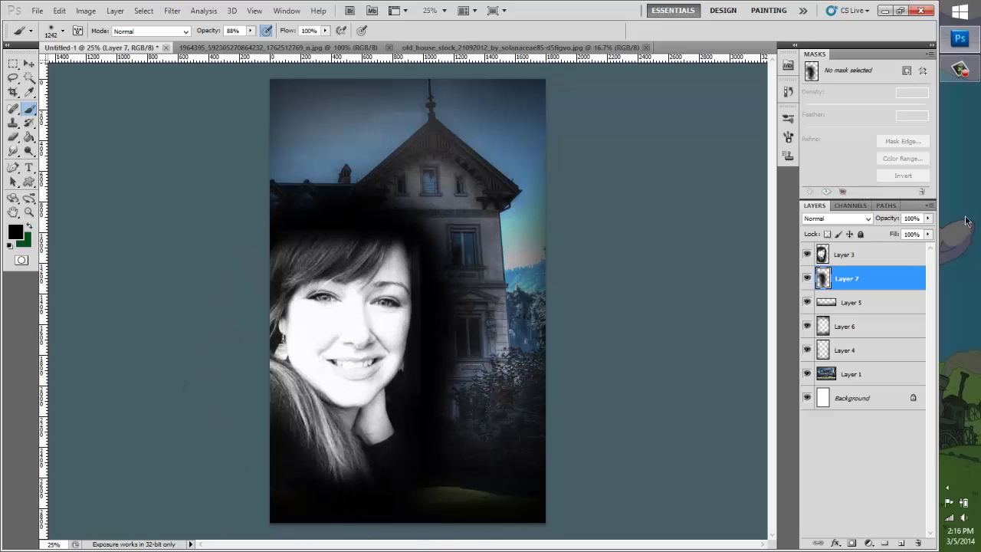
Step: Merge Layer 3 and the next layer down into the layers beneath
key(m)
key(v)
right_click(863, 261)
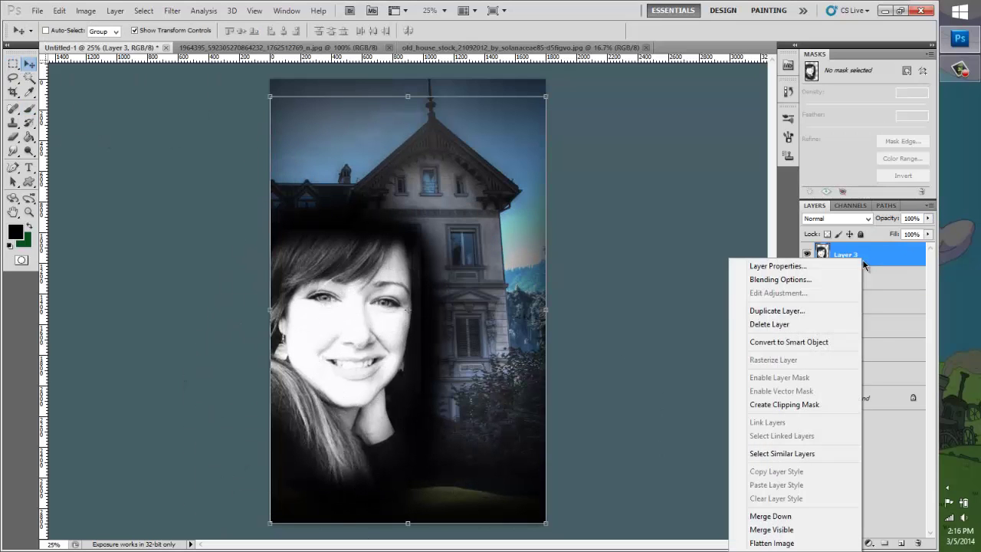
click(770, 515)
right_click(857, 280)
click(770, 516)
Step: Merge the remaining layer down and add a new Layer 8 above Layer 7
right_click(856, 281)
click(769, 516)
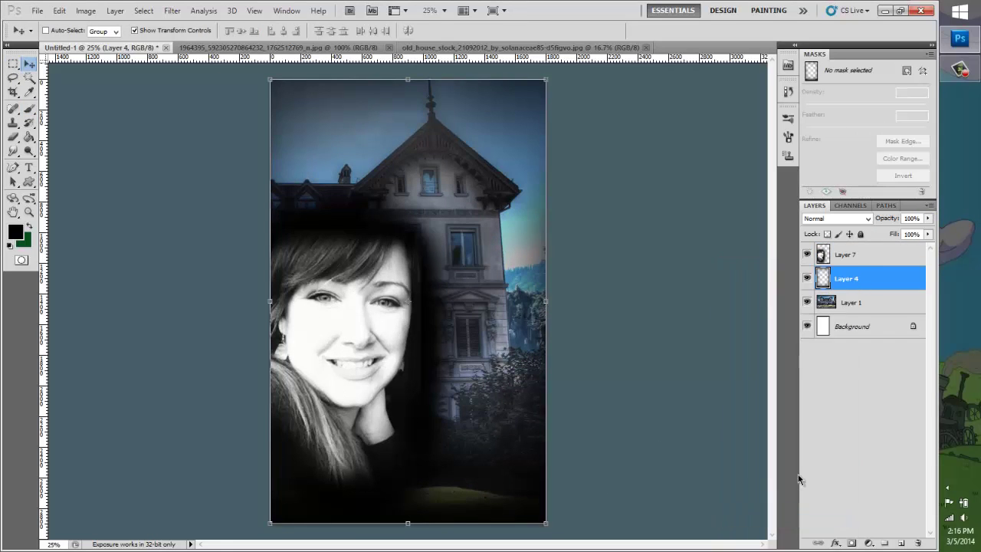
click(845, 255)
key(ctrl+shift+n)
click(587, 166)
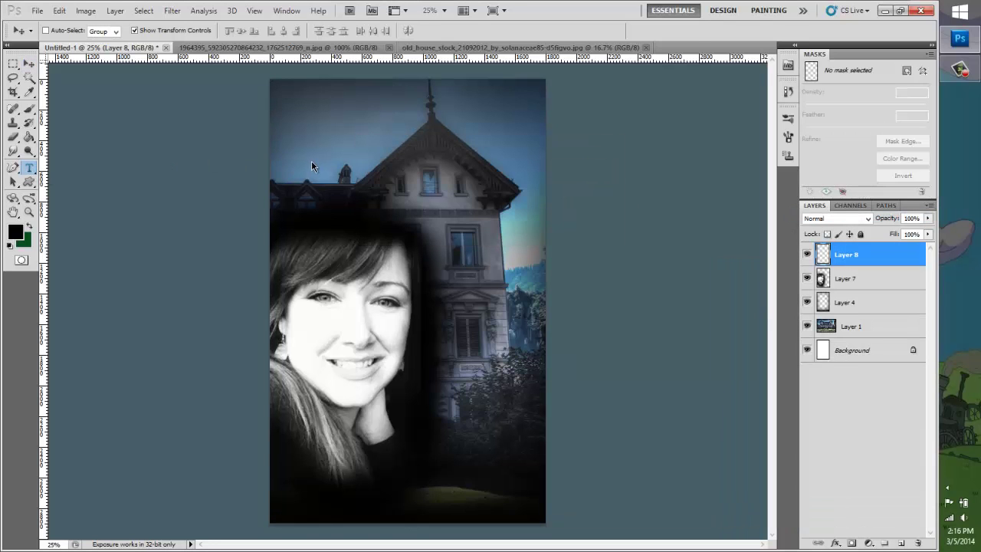
Step: Place the blue PRUDENCE title at the cover top, resized to fit the width
click(283, 129)
key(ctrl+v)
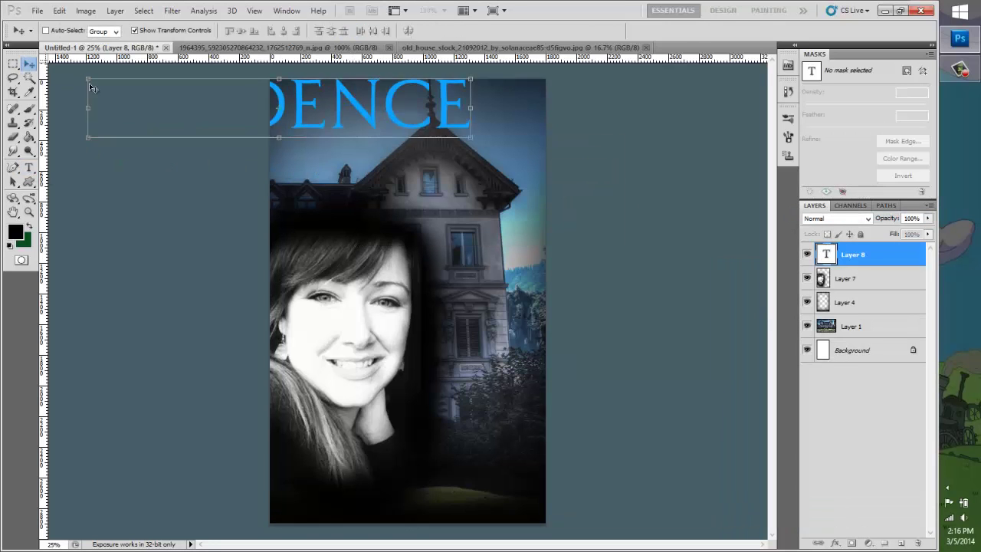
drag(90, 88, 276, 87)
drag(656, 125, 535, 121)
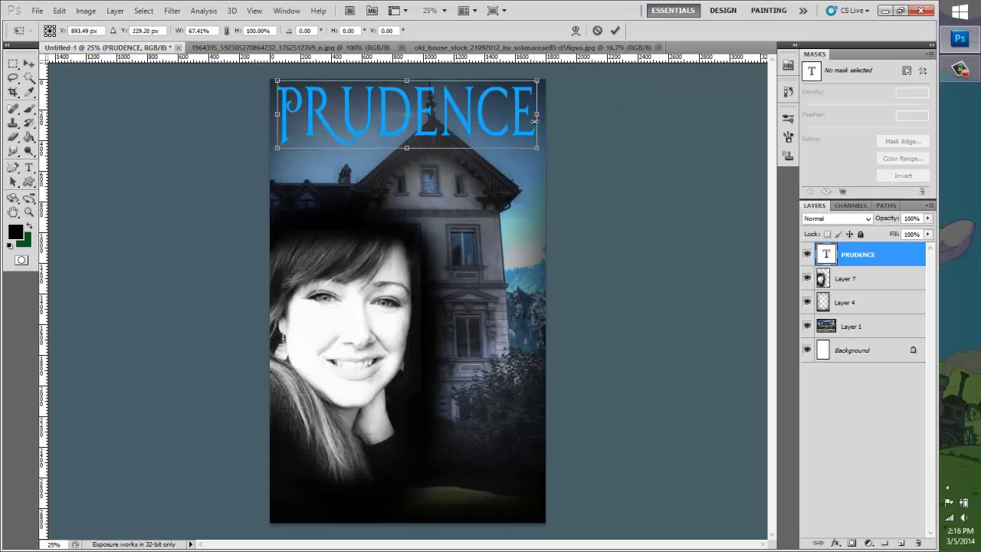
drag(406, 147, 407, 138)
drag(429, 101, 431, 105)
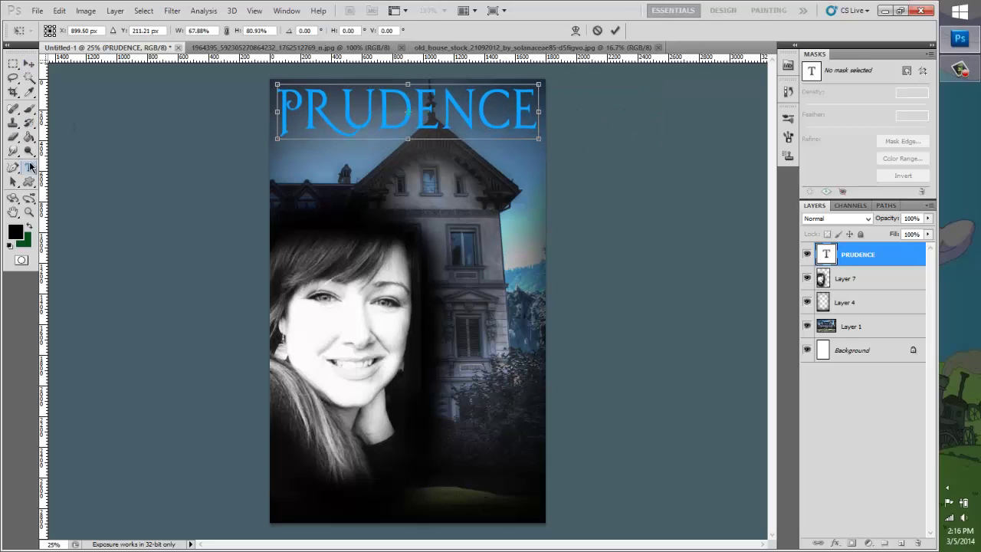
click(30, 167)
key(Return)
Step: Add MACLEOD below PRUDENCE and transform it to match PRUDENCE's width and height
click(290, 195)
text(LEoD)
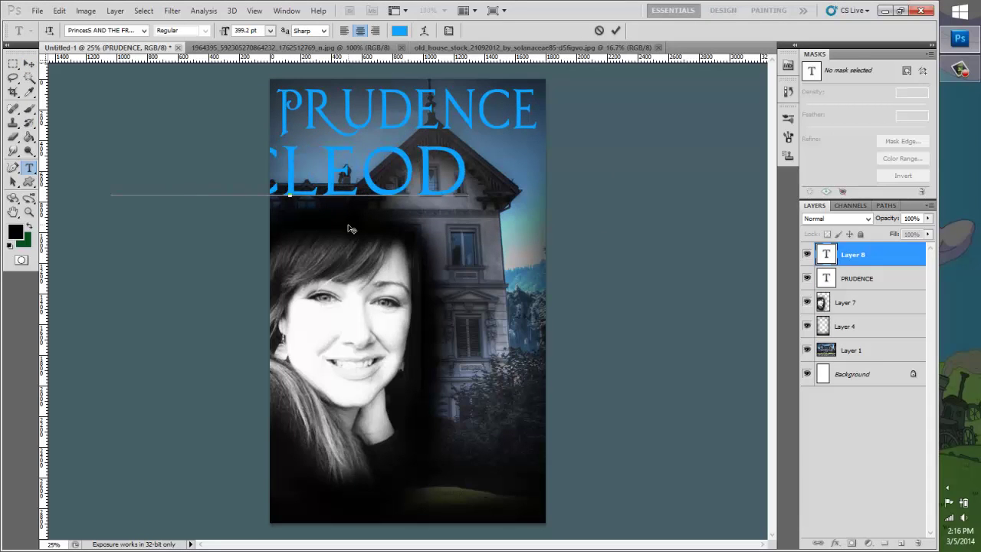
click(29, 63)
mouse_move(360, 160)
mouse_down()
mouse_move(462, 159)
mouse_move(380, 160)
mouse_up()
key(ctrl+t)
drag(188, 163, 272, 164)
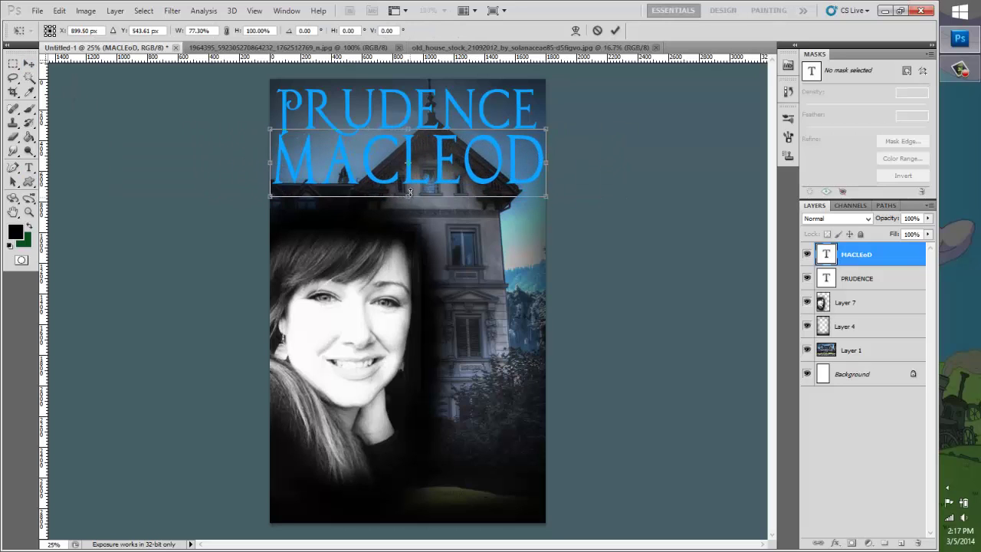
drag(409, 192, 416, 168)
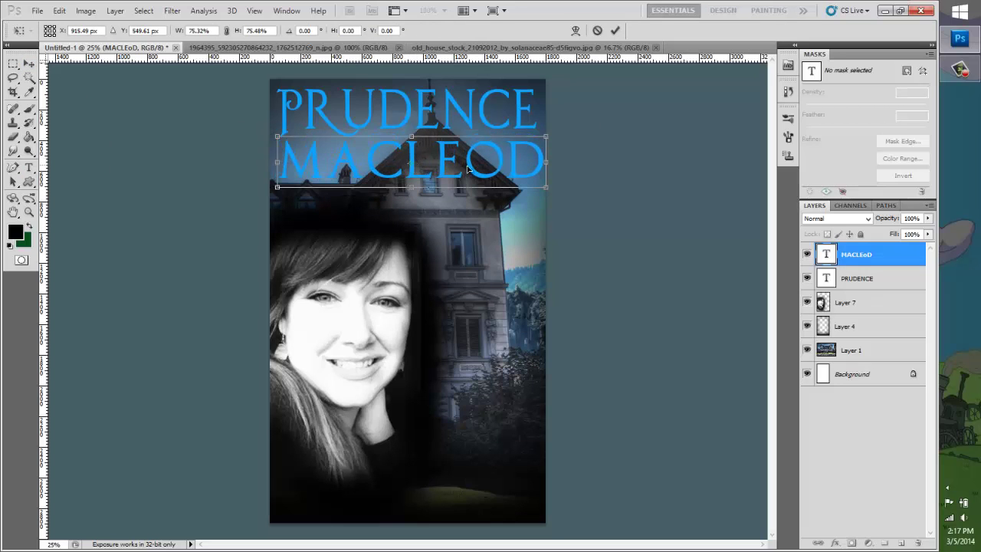
drag(546, 161, 537, 162)
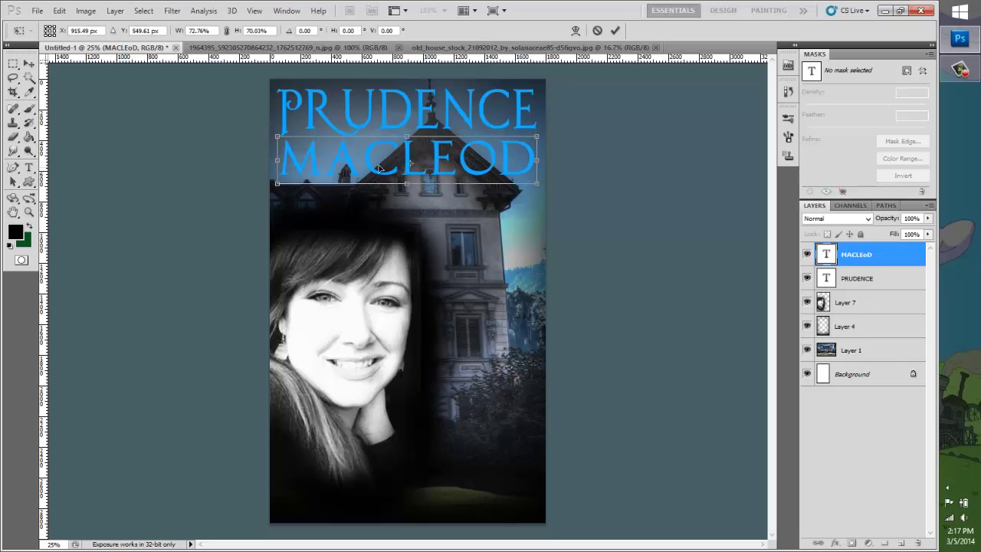
Step: Give MACLEOD a drop shadow, inner glow and stroke layer style
key(w)
key(Return)
right_click(863, 256)
click(743, 216)
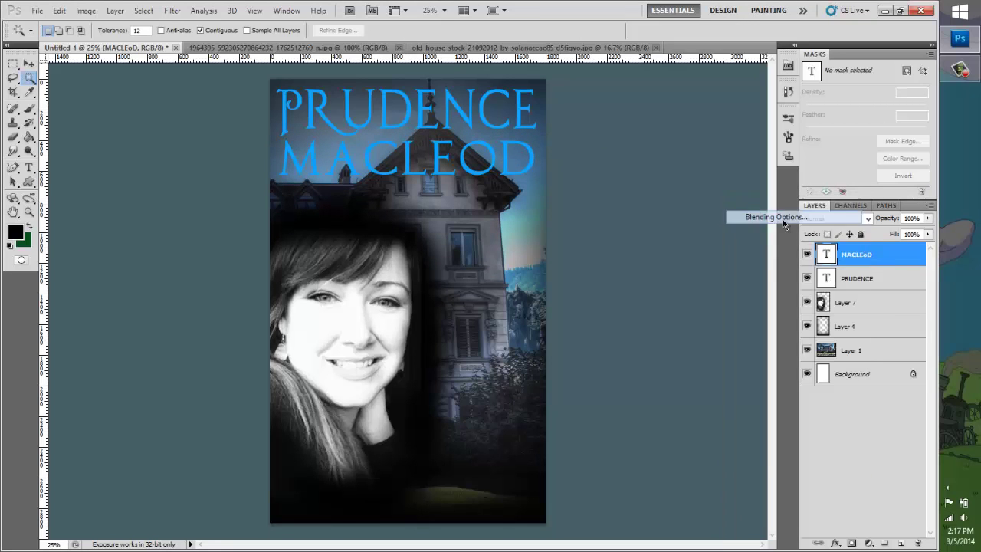
click(640, 73)
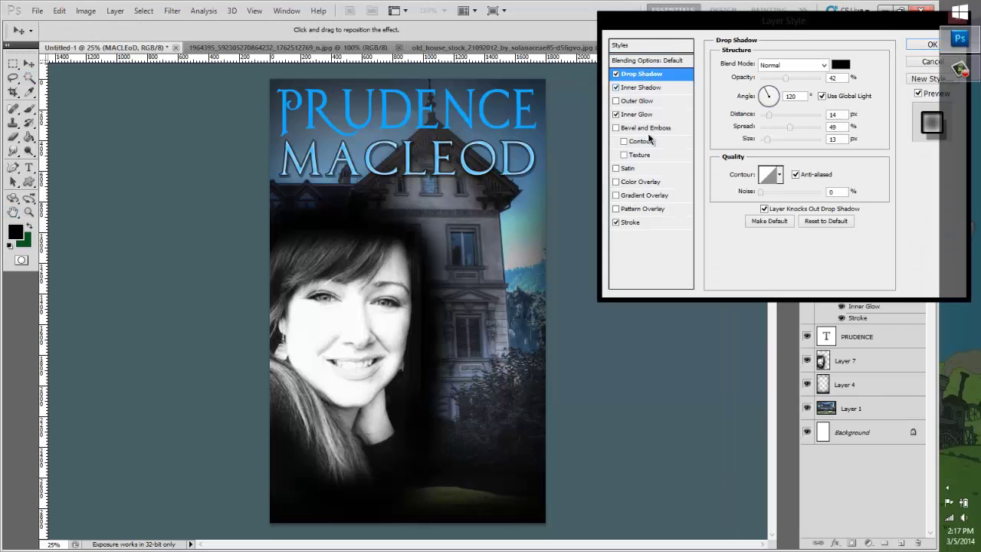
click(632, 222)
click(618, 114)
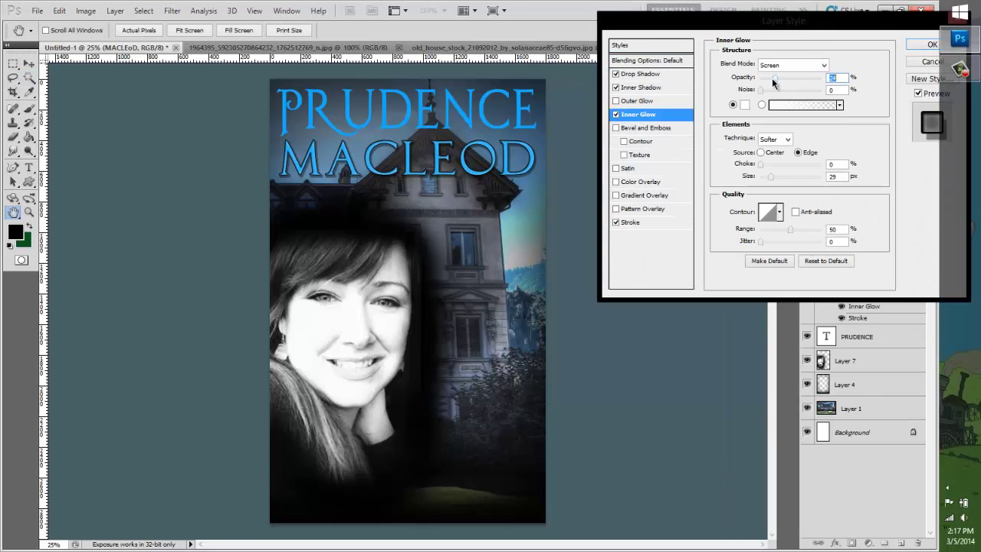
click(627, 223)
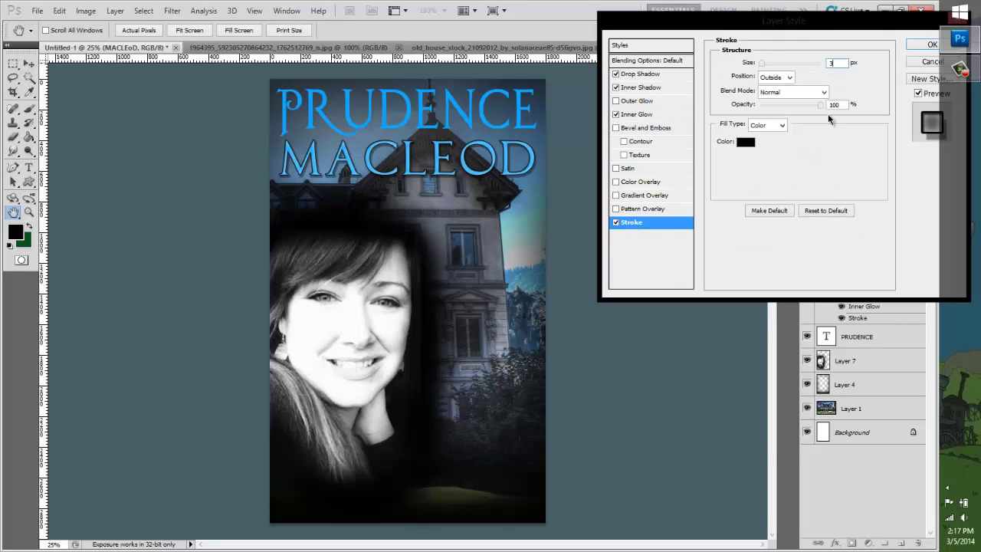
click(928, 48)
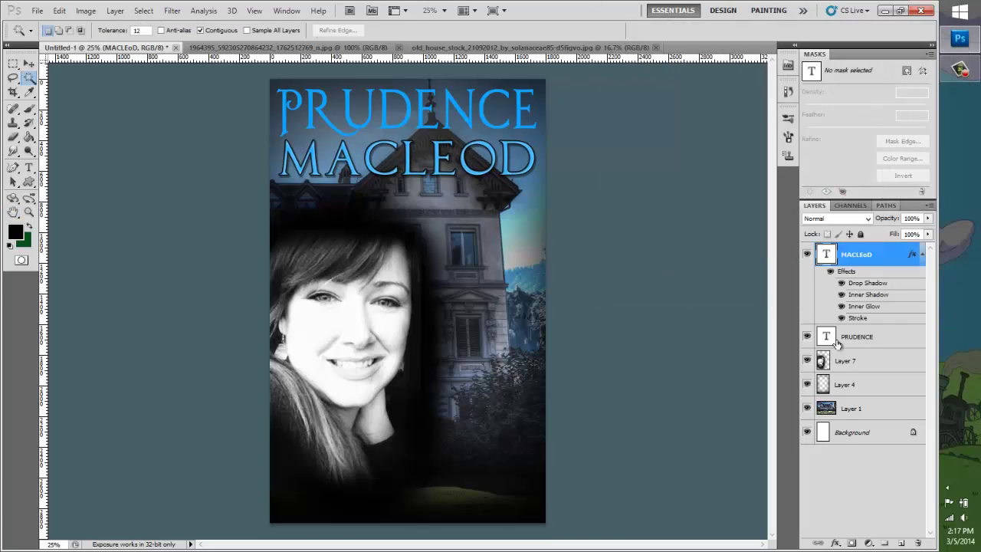
right_click(838, 344)
click(728, 216)
click(626, 74)
click(619, 45)
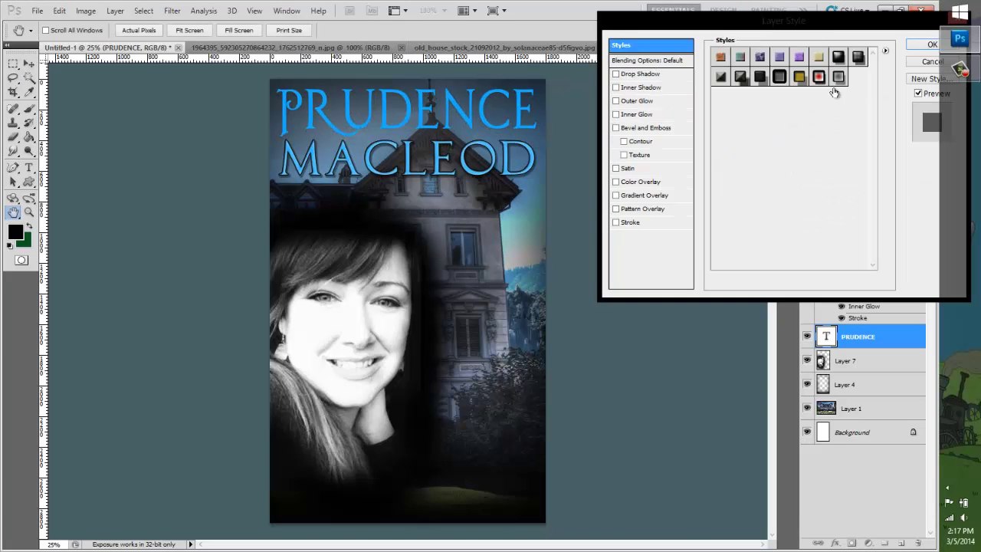
click(838, 84)
click(636, 114)
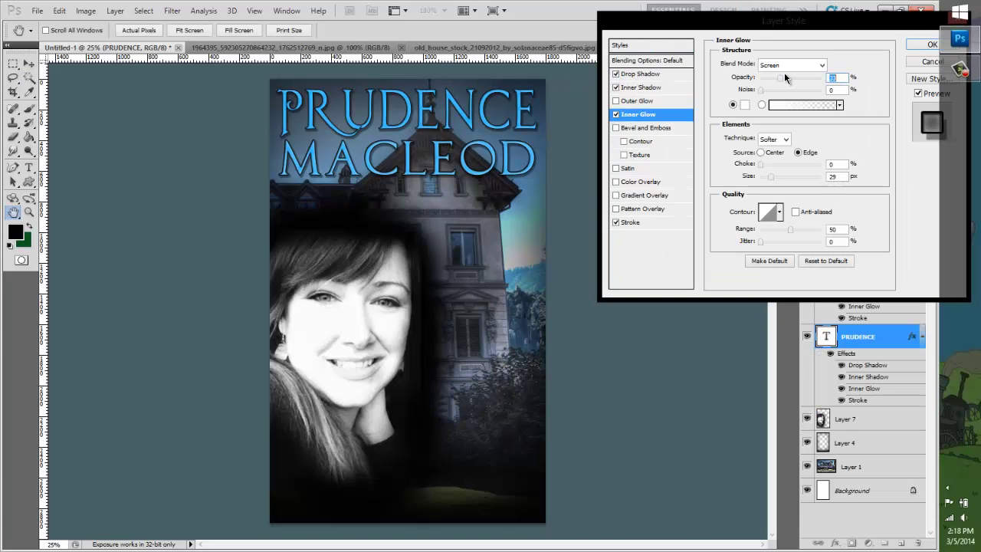
click(930, 45)
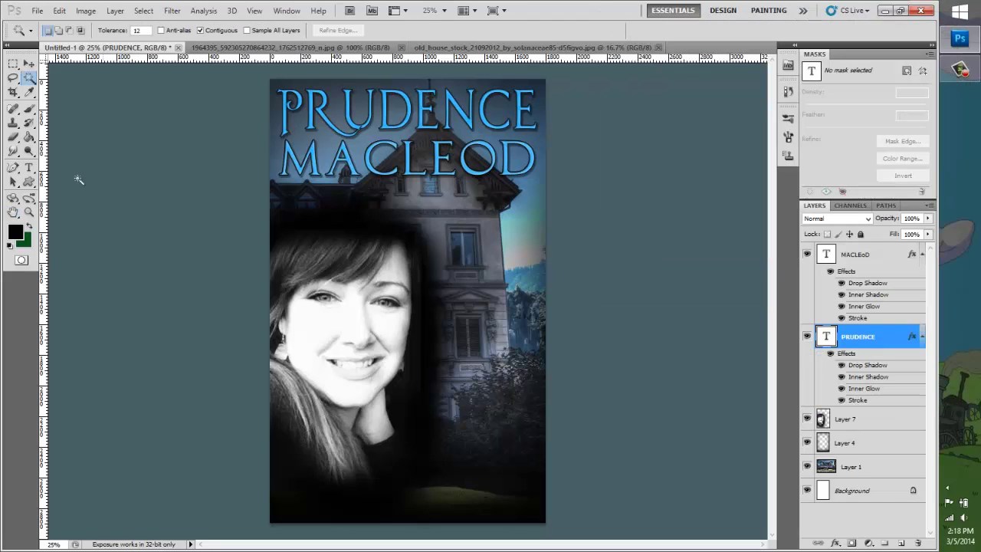
click(29, 167)
Step: Shrink OLD FAMILY to about half width at lower right and nudge the face photo up
click(357, 439)
key(ctrl+v)
text(Y)
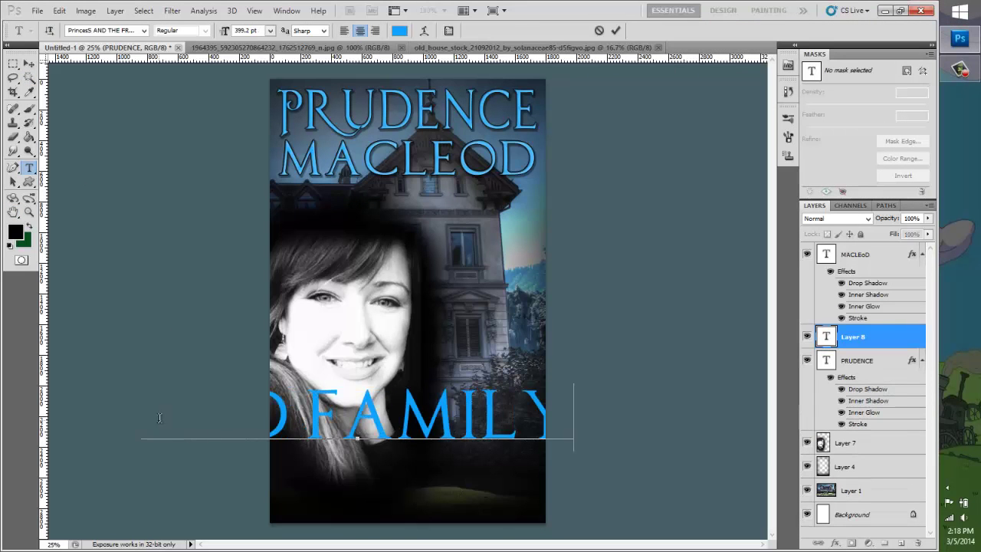
click(29, 64)
drag(174, 383, 350, 403)
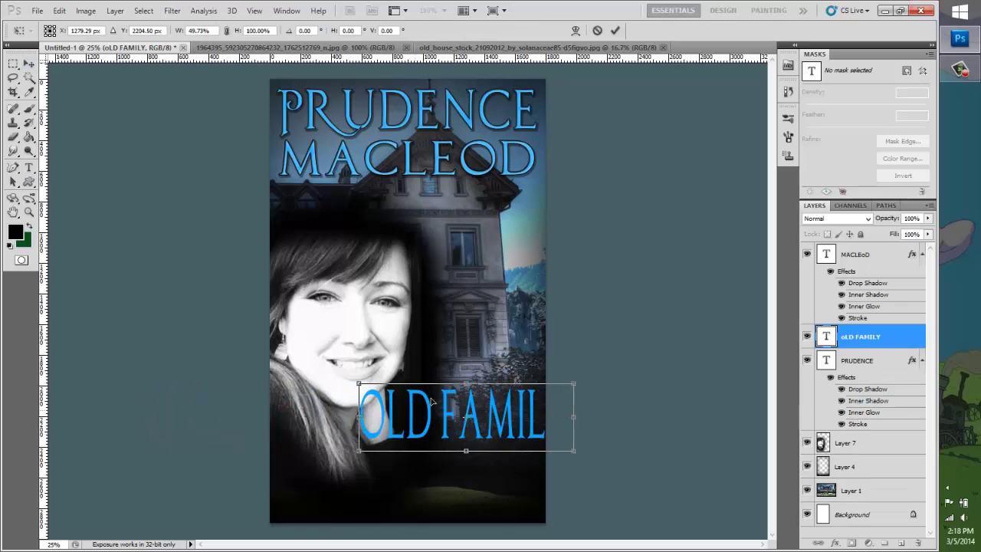
drag(460, 414, 451, 430)
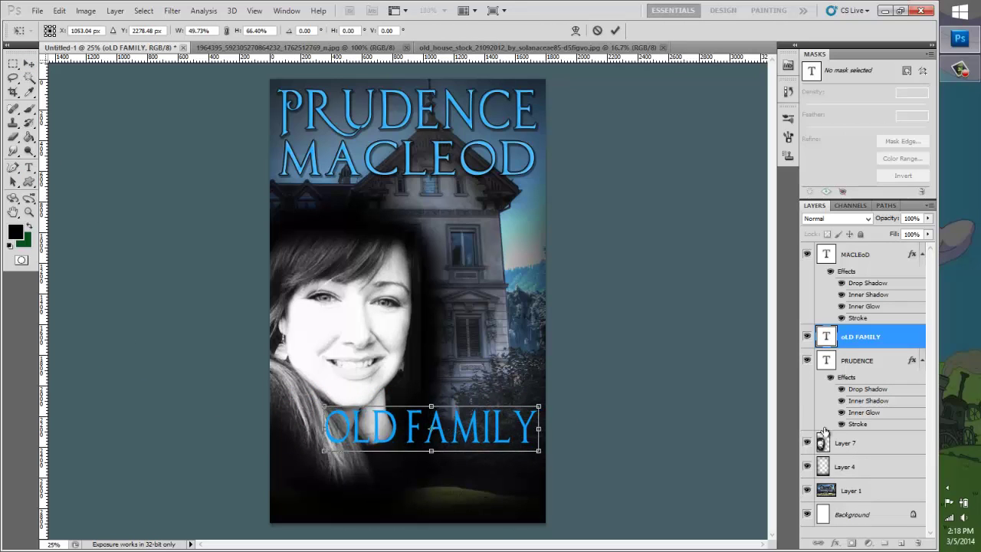
click(846, 448)
drag(345, 252, 341, 234)
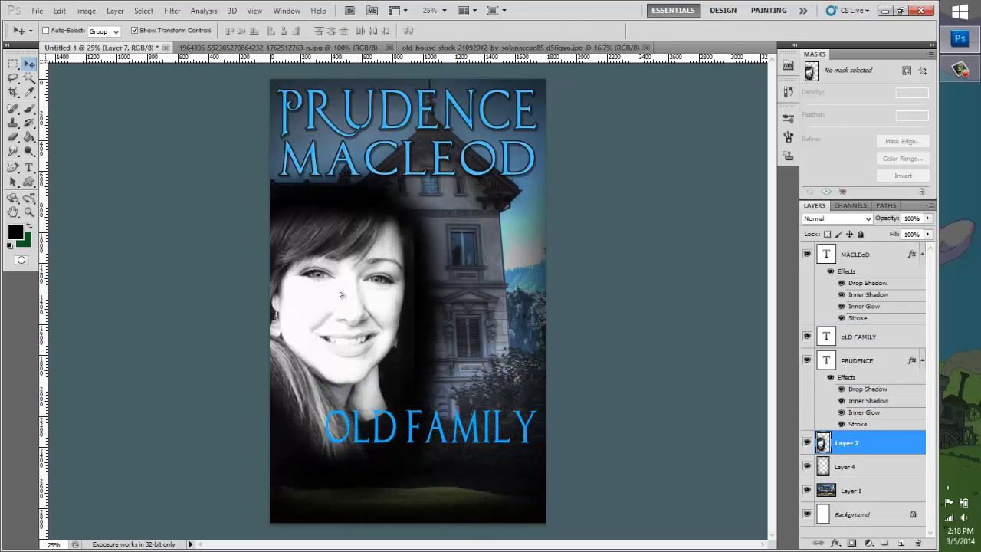
Step: Add MANSION at the bottom, stretched across the cover and slightly squashed in height
click(29, 167)
click(277, 512)
text(MANSION)
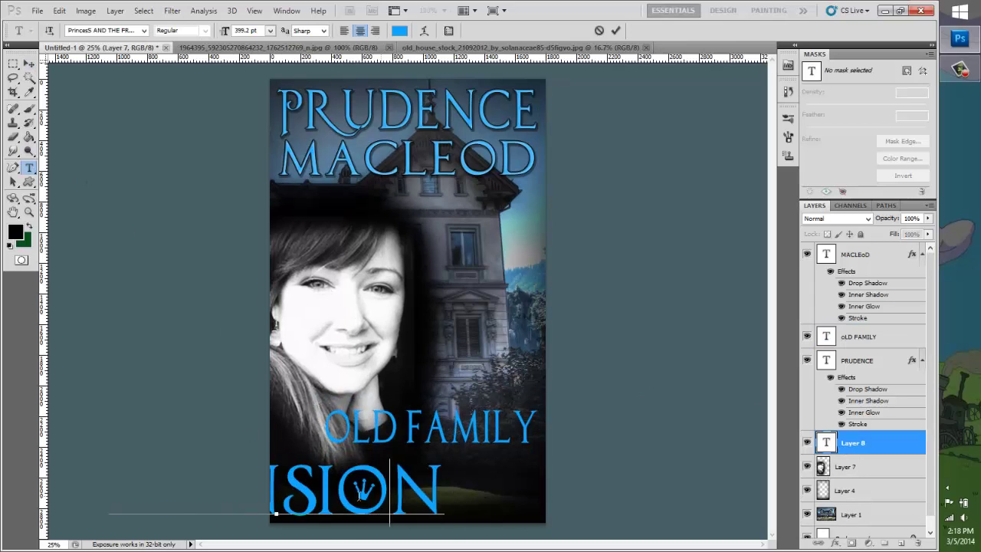
key(ctrl+t)
drag(144, 490, 276, 487)
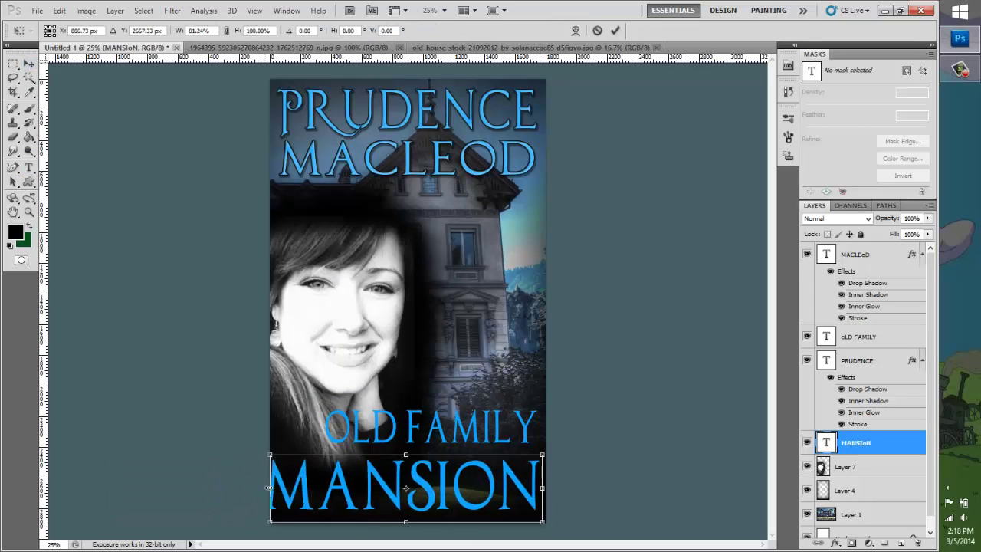
drag(410, 521, 406, 509)
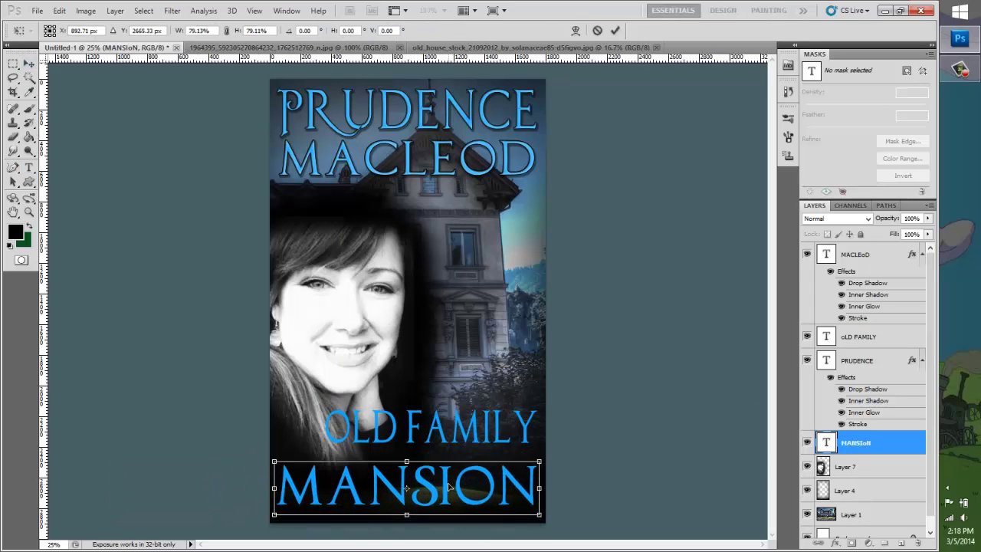
Step: Move the OLD FAMILY layer below PRUDENCE, tuck MANSION under it, and close the original portrait
drag(889, 337, 865, 410)
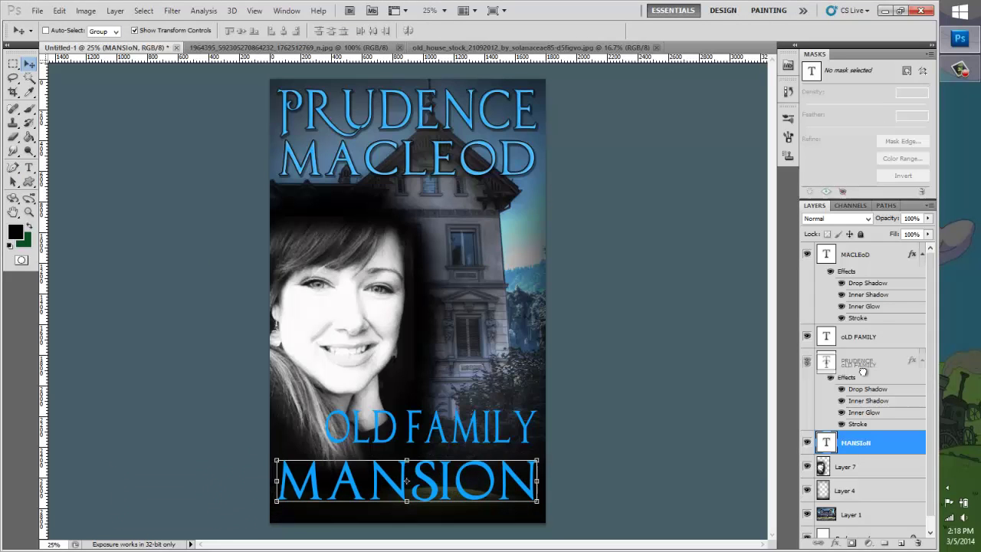
right_click(862, 260)
click(405, 429)
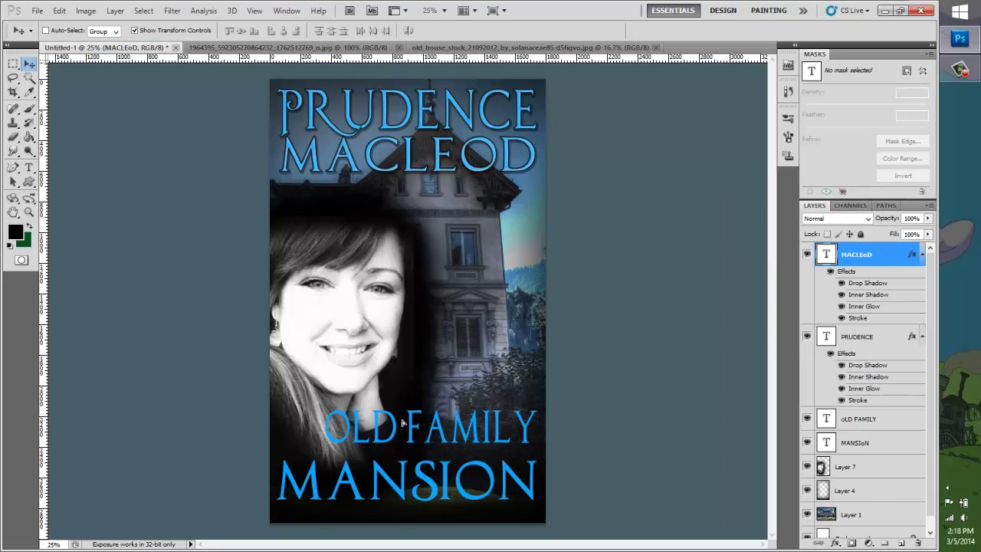
click(864, 428)
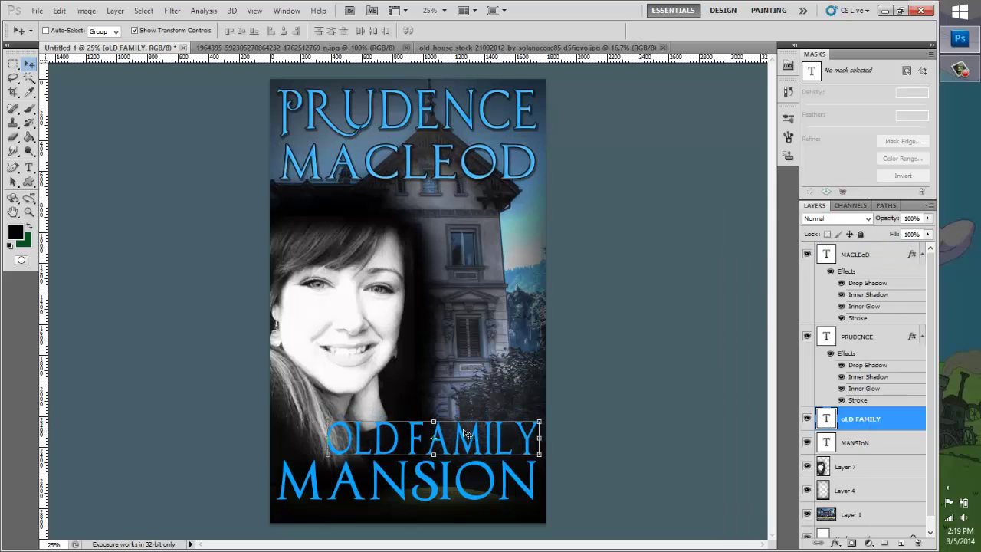
drag(462, 499, 460, 494)
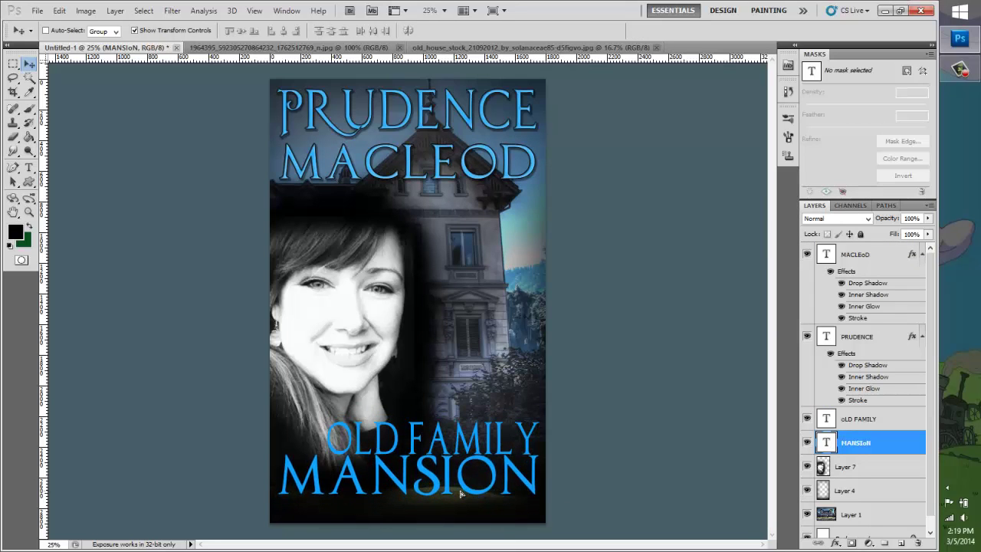
click(392, 47)
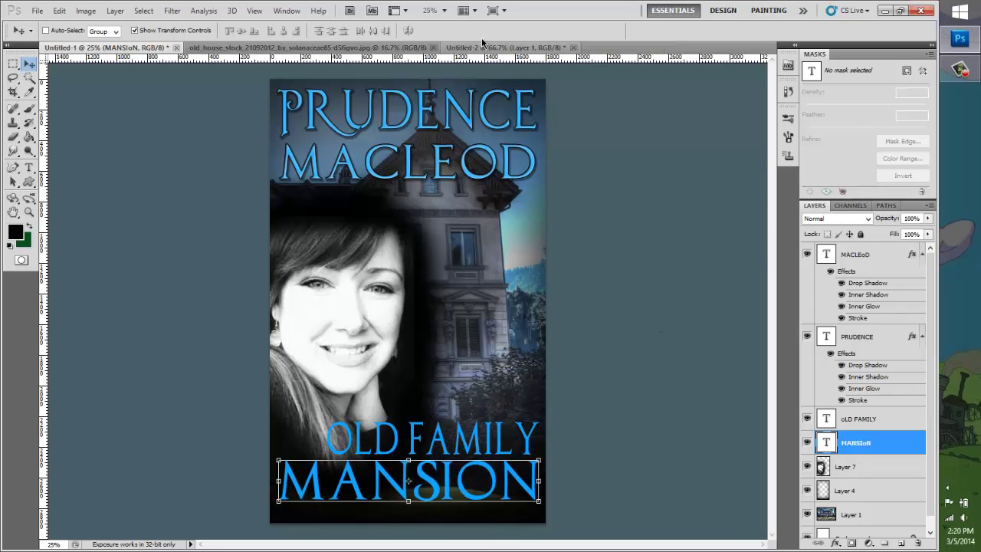
Step: Apply the saved glowing title style to the OLD FAMILY layer
click(858, 419)
double_click(881, 418)
click(651, 45)
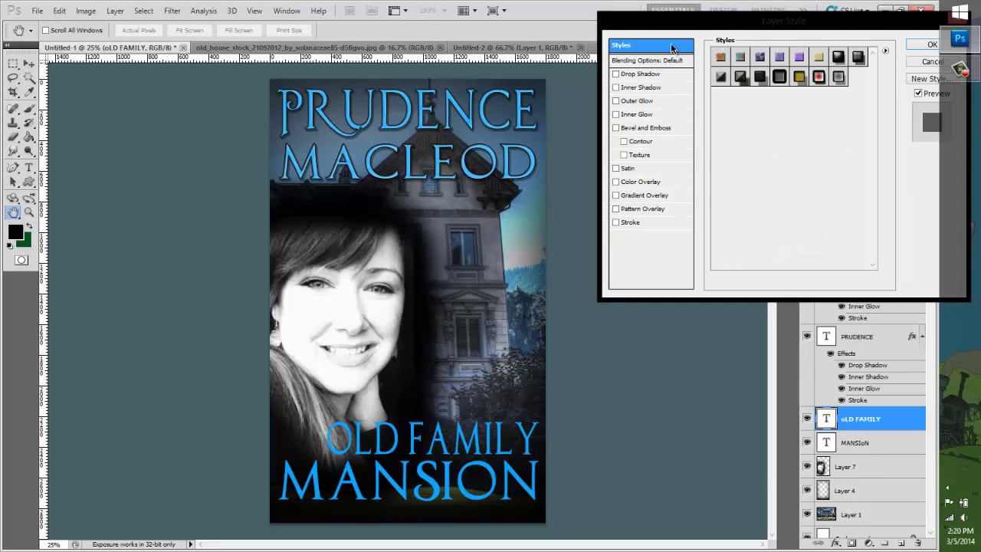
click(643, 88)
click(634, 115)
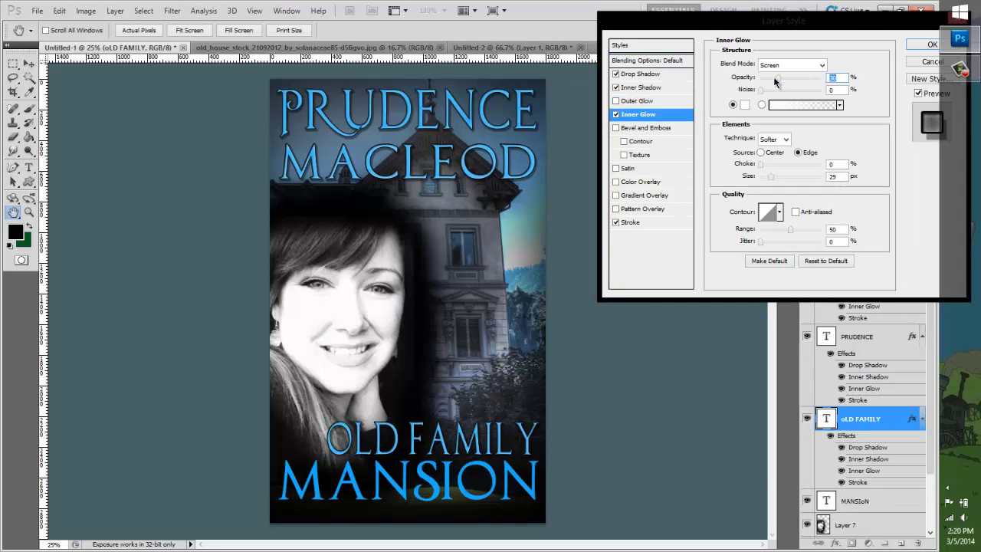
click(921, 44)
Step: Apply the same saved glowing title style to the MANSION layer
click(855, 500)
right_click(856, 501)
click(866, 164)
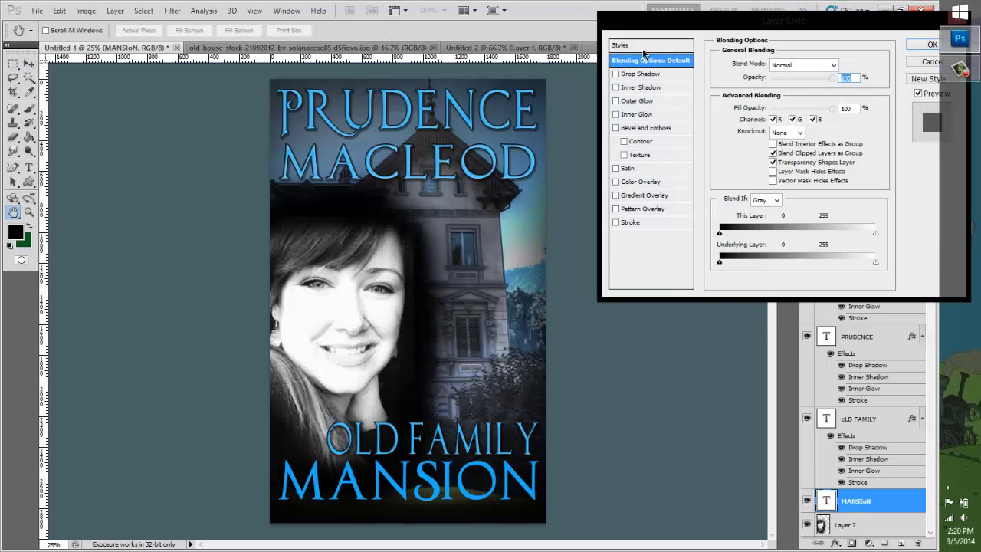
click(650, 44)
click(635, 115)
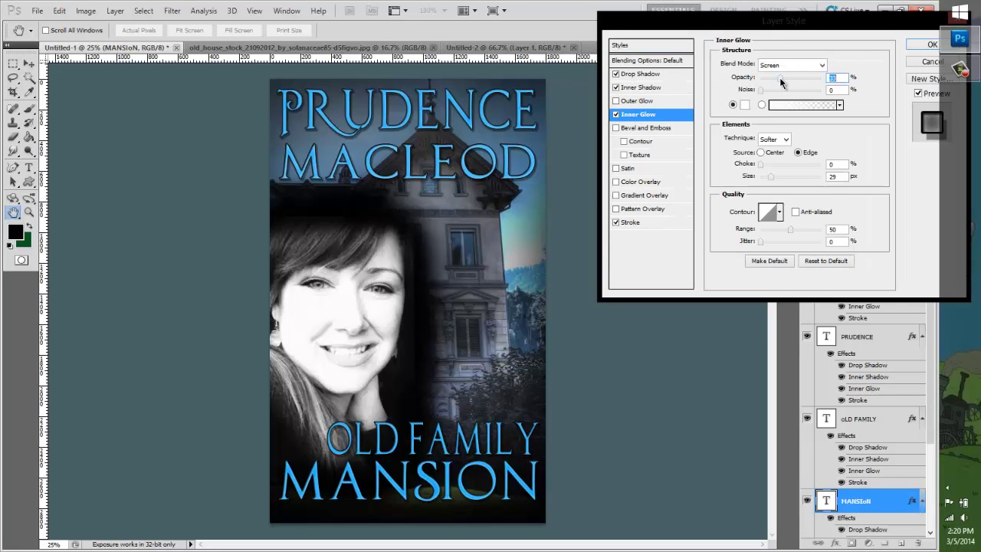
click(932, 44)
key(t)
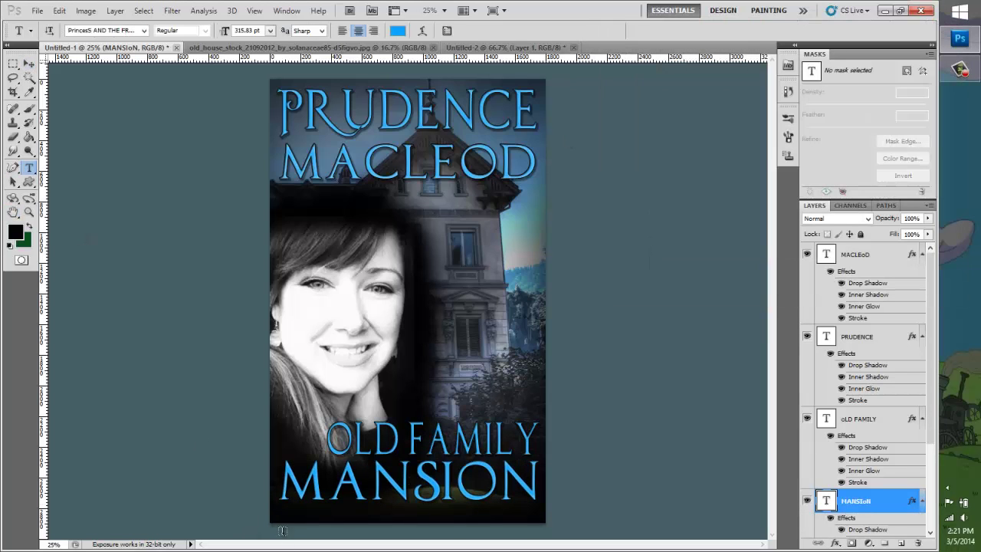
click(275, 519)
Step: Set the series line to 72 pt and move it to the cover's bottom edge
click(89, 243)
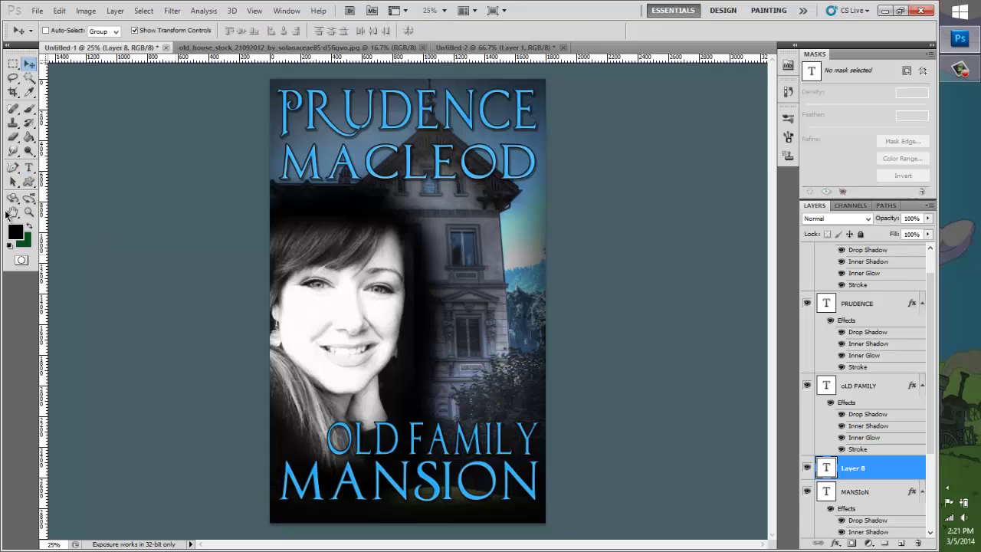
click(264, 373)
click(269, 30)
click(261, 238)
text(Book one of the haunted quest series)
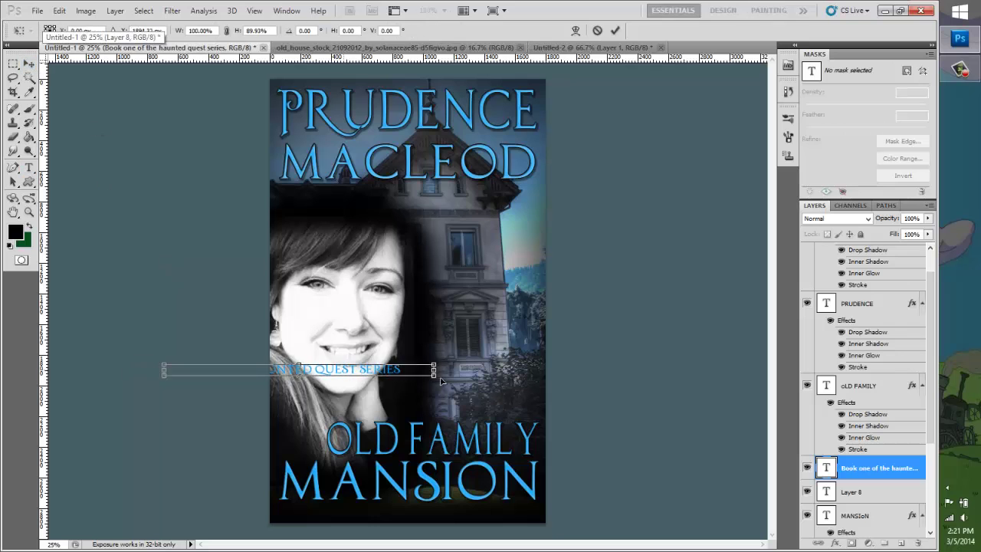
drag(343, 375, 486, 519)
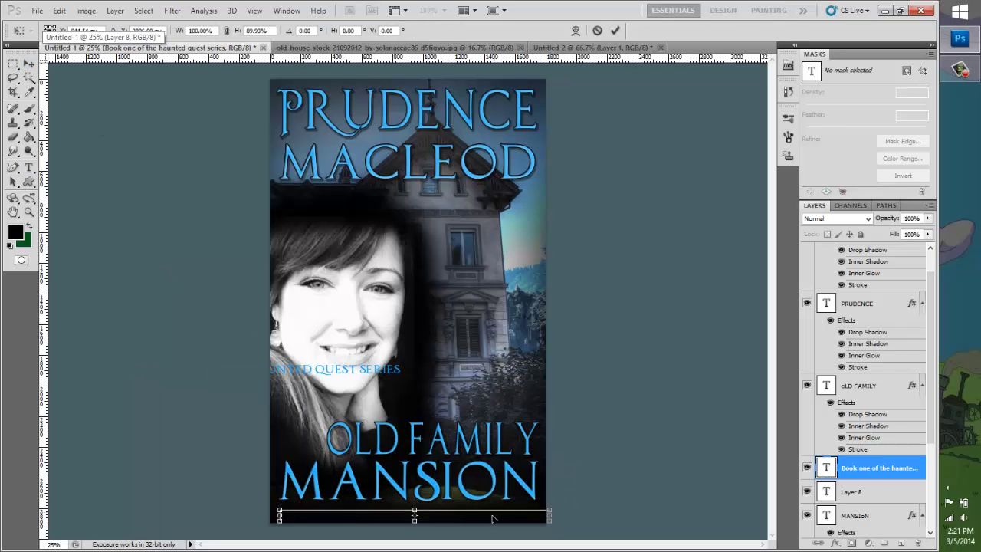
click(29, 218)
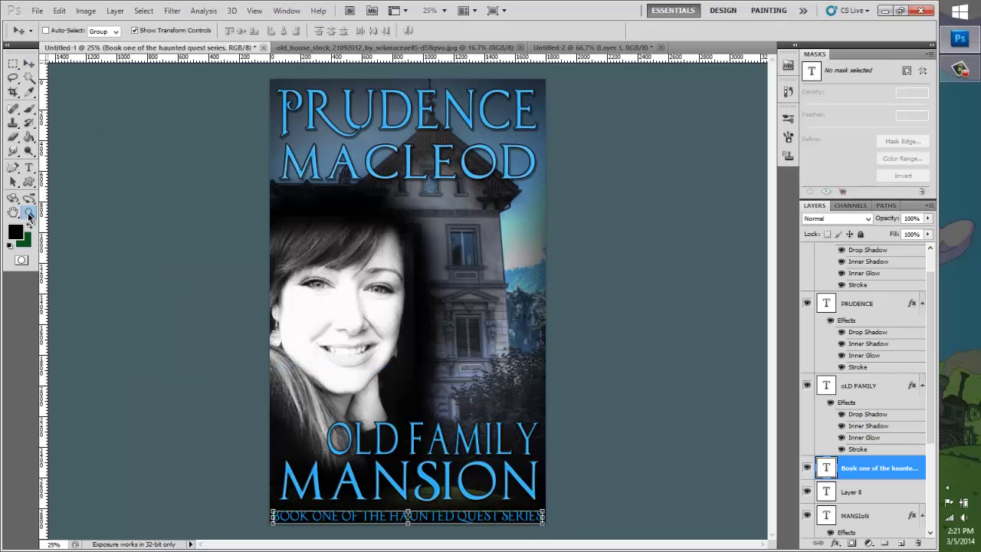
click(414, 511)
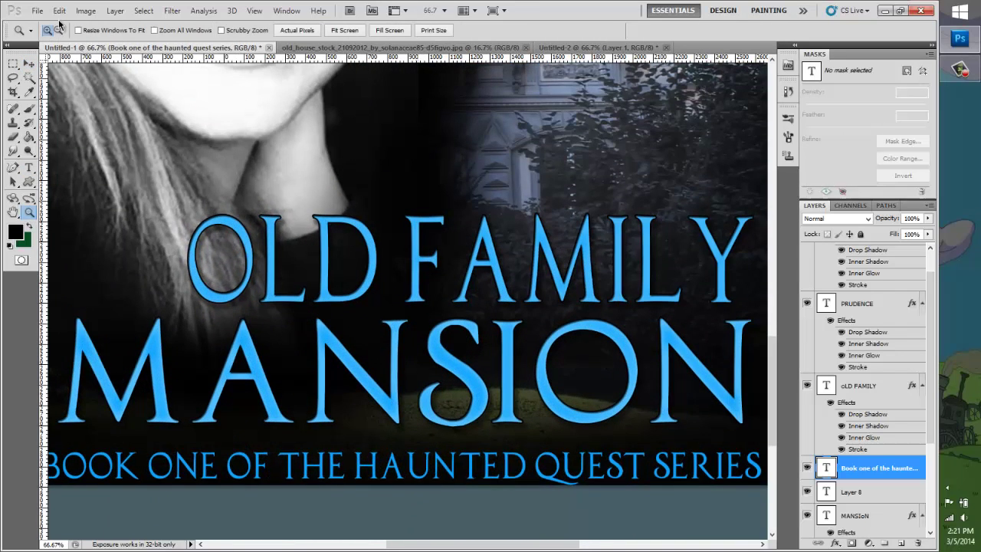
click(59, 30)
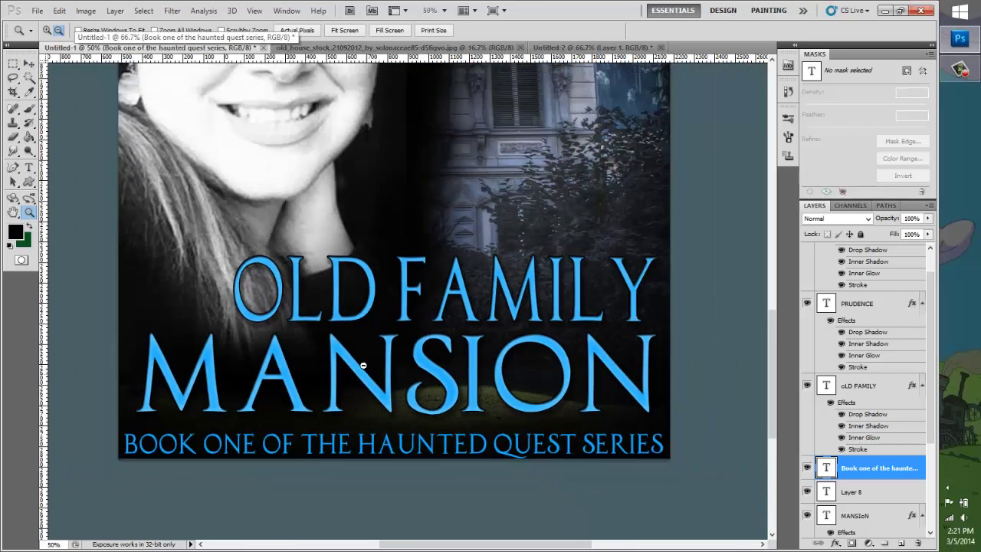
click(28, 63)
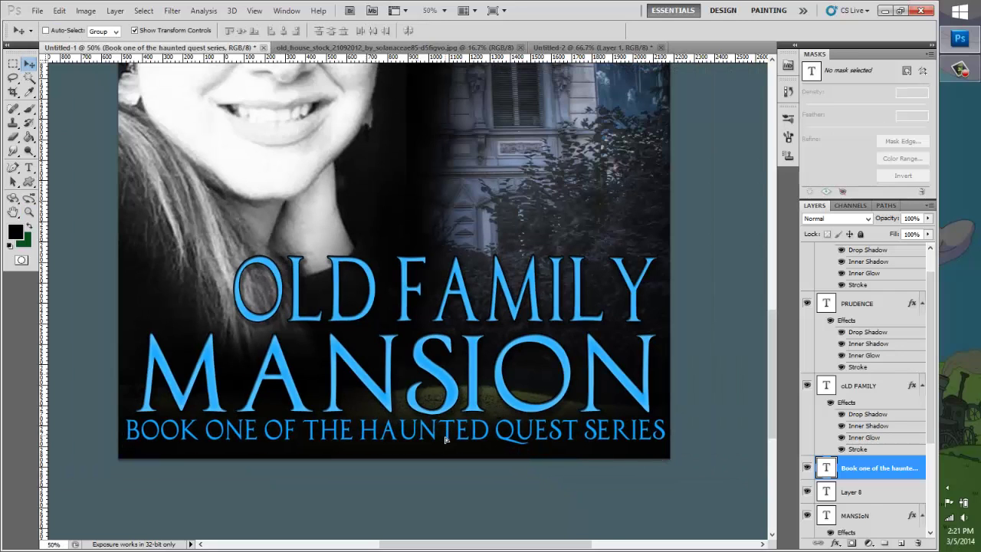
Step: Duplicate the series text layer and give it stroke, drop shadow and inner shadow effects
right_click(842, 469)
click(843, 162)
right_click(874, 468)
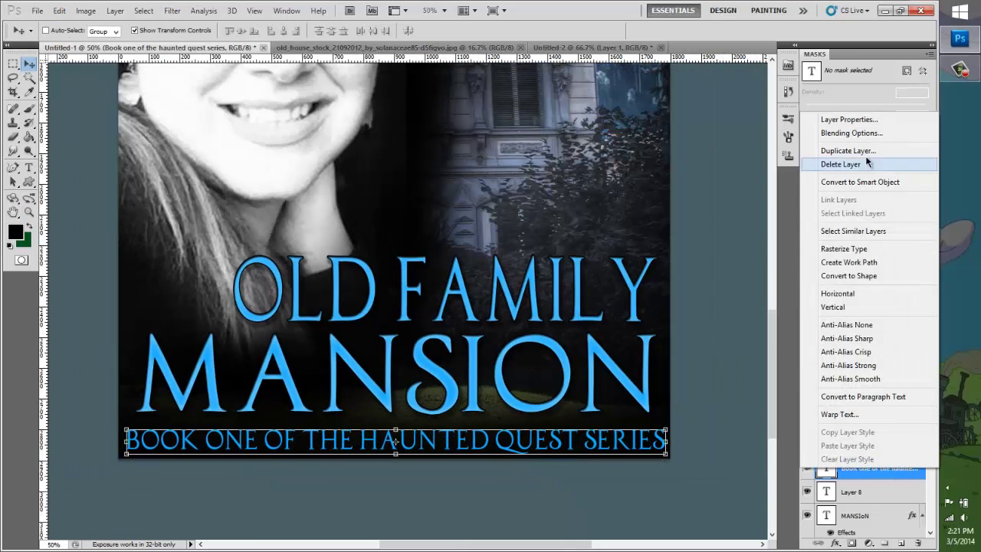
click(843, 152)
click(631, 222)
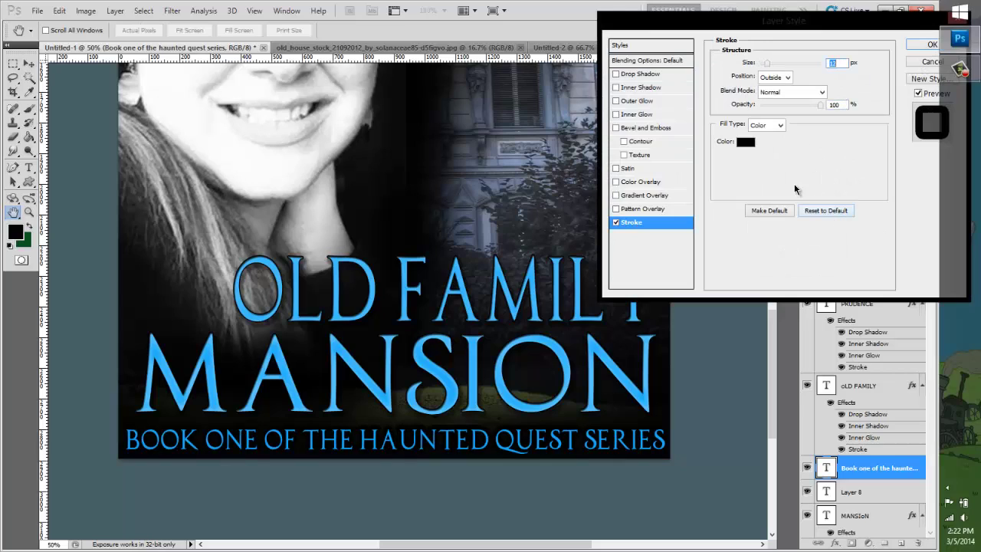
click(640, 73)
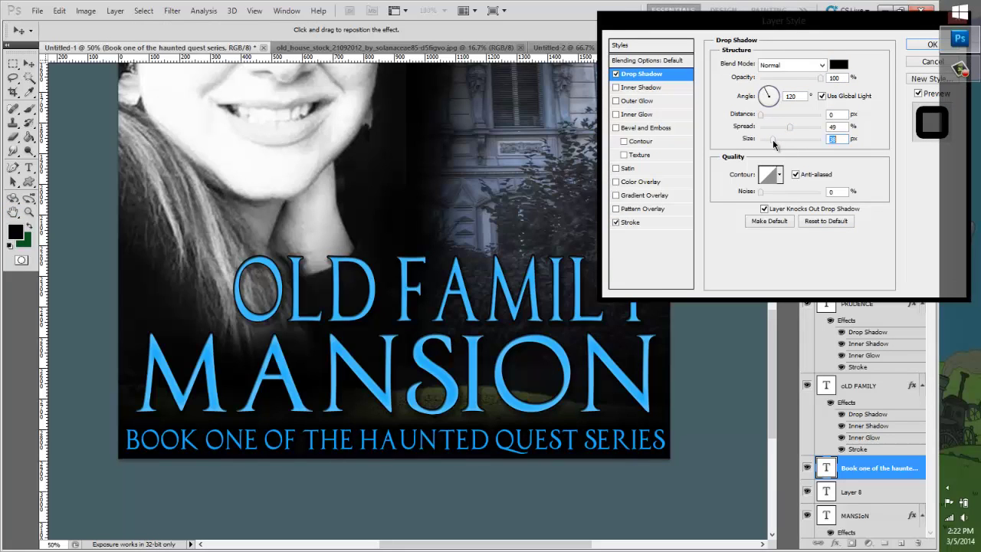
click(636, 114)
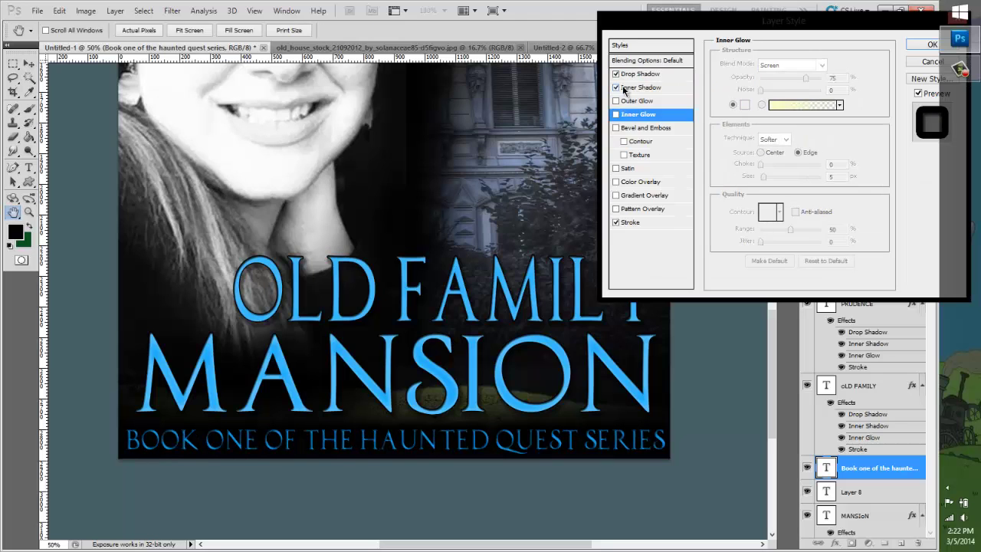
click(636, 87)
Step: Apply the series line's effects and start a new text block over the face
key(Return)
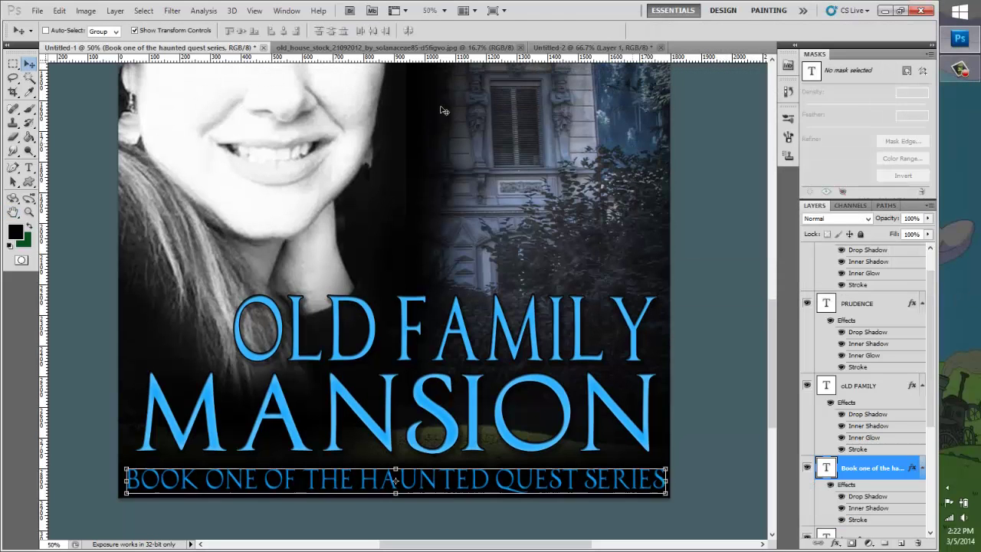
key(ctrl+Tab)
click(162, 48)
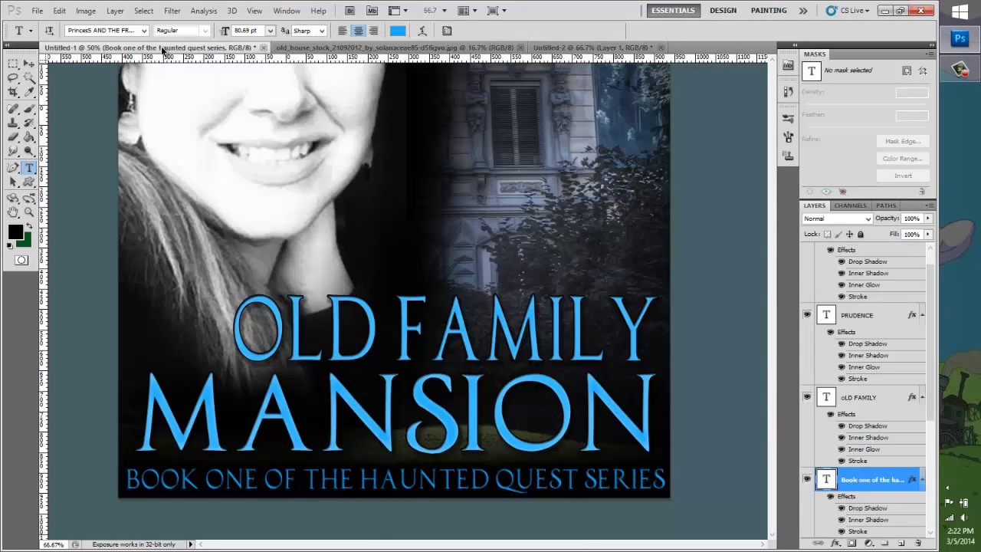
scroll(390, 230, up, 1)
click(397, 222)
key(ctrl+a)
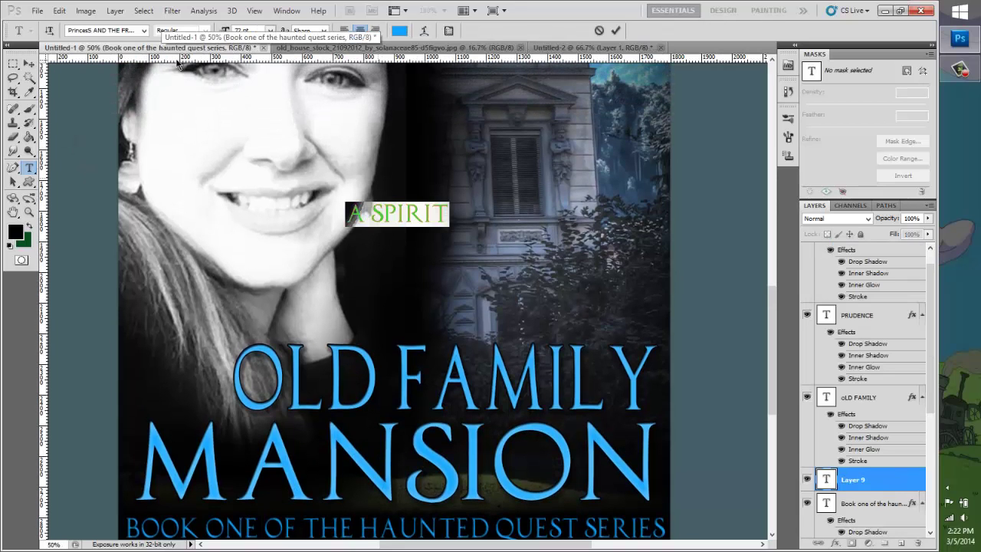
click(143, 29)
Step: Set the blurb font to Candara and type its lines through 'cate things.'
text(Candara)
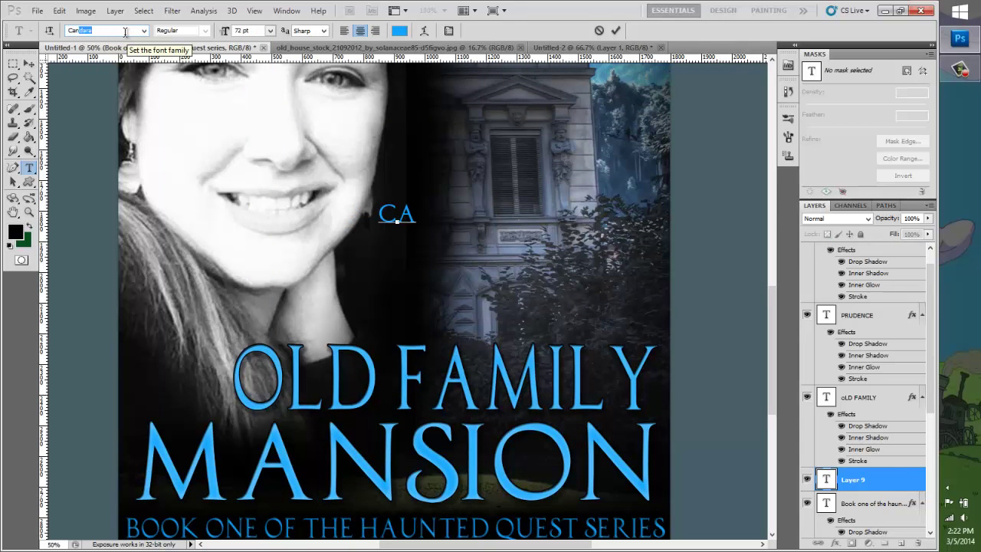
key(ctrl+a)
click(119, 30)
text(Ca)
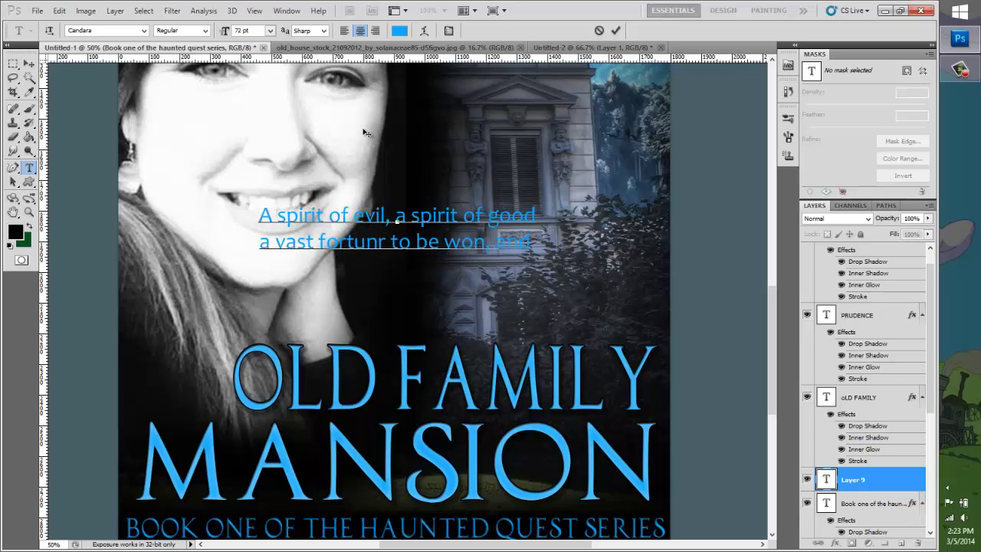
key(Return)
text(cate th)
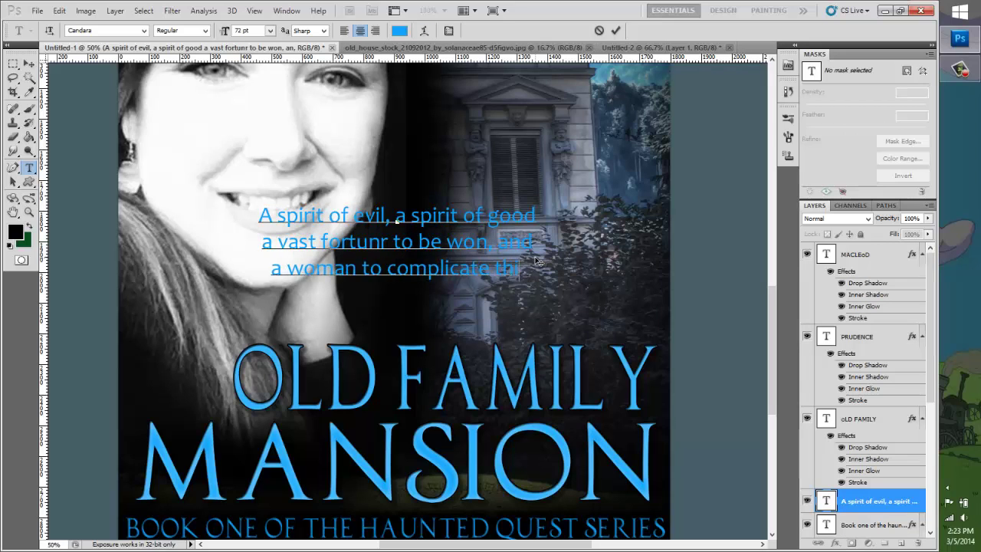
text(ings.)
key(Return)
key(Return)
Step: Type the final line 'What more could he want?' and move the blurb rightward
text(What more could he want?)
click(28, 63)
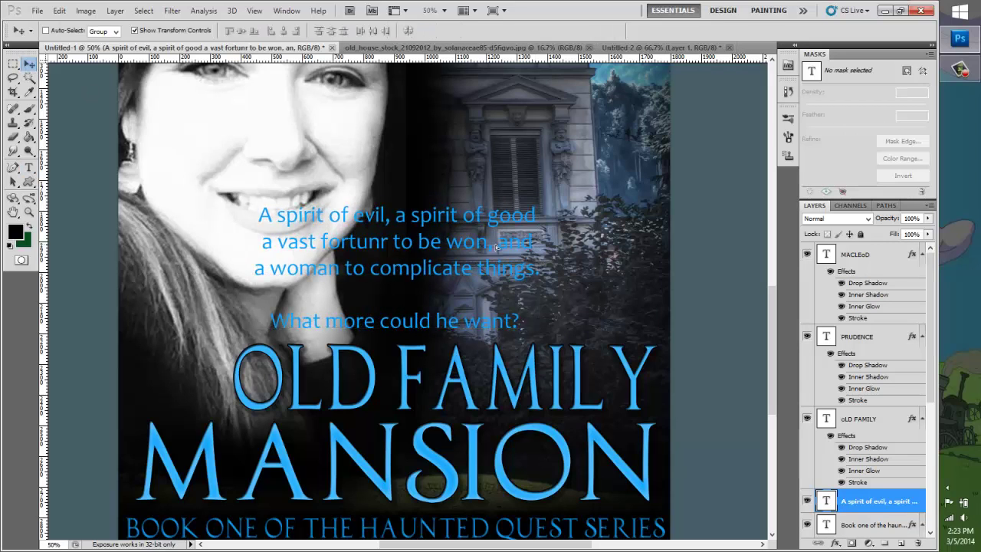
drag(399, 245, 522, 240)
drag(877, 501, 876, 260)
Step: Make the blurb white and enlarge 'What more could he want?' to 89 pt
double_click(826, 254)
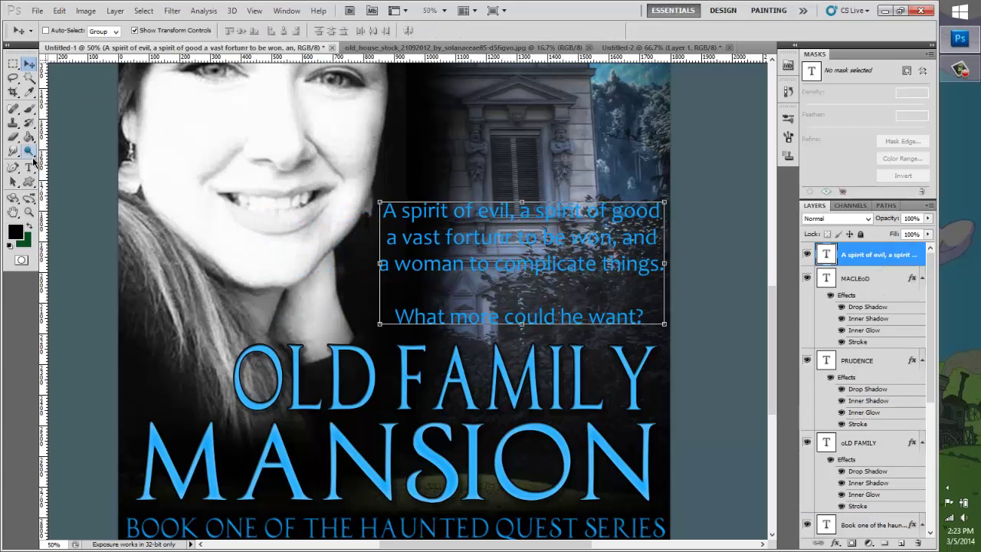
click(399, 30)
click(881, 64)
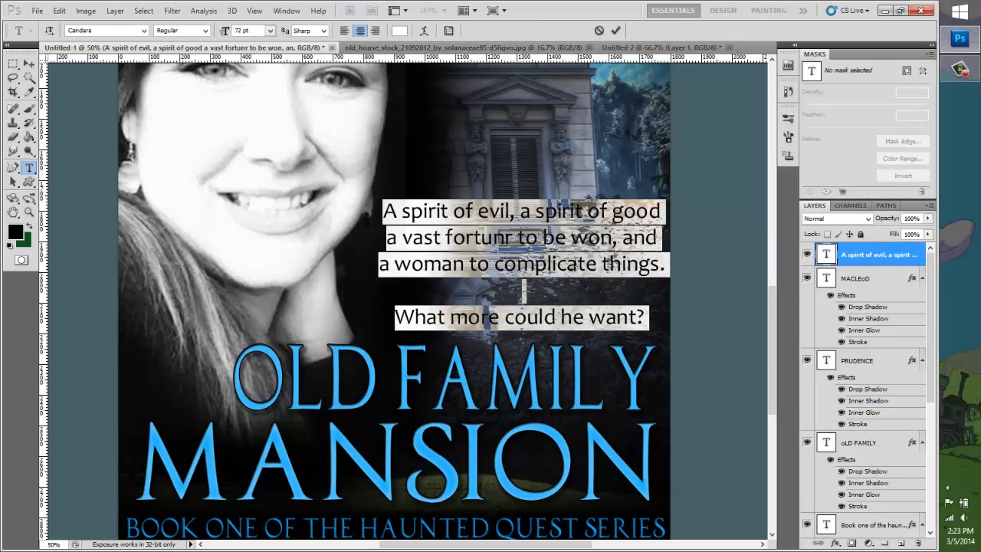
drag(645, 316, 394, 317)
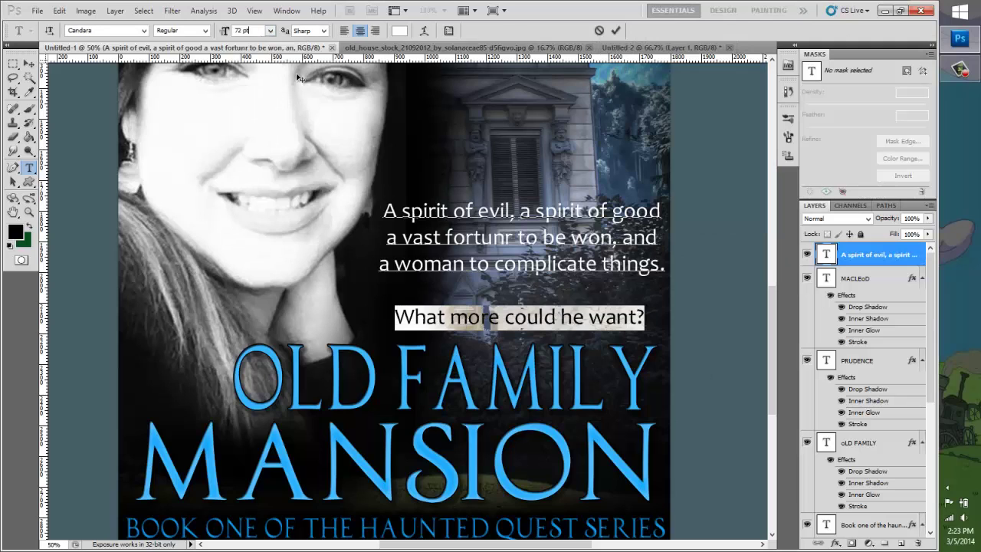
key(Return)
click(29, 64)
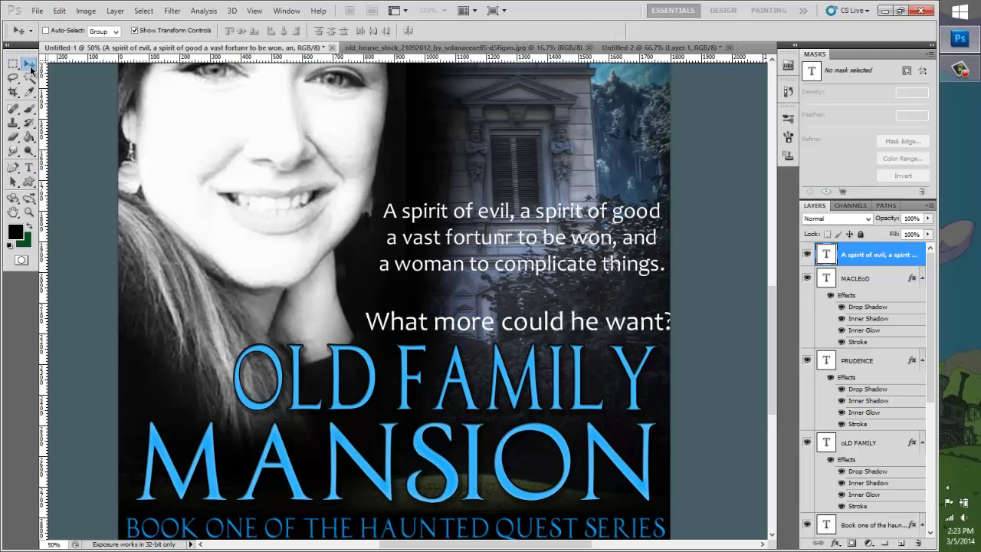
drag(521, 230, 512, 234)
Step: Remove the blank line, right-align the blurb and place it right beside the face
key(t)
click(356, 314)
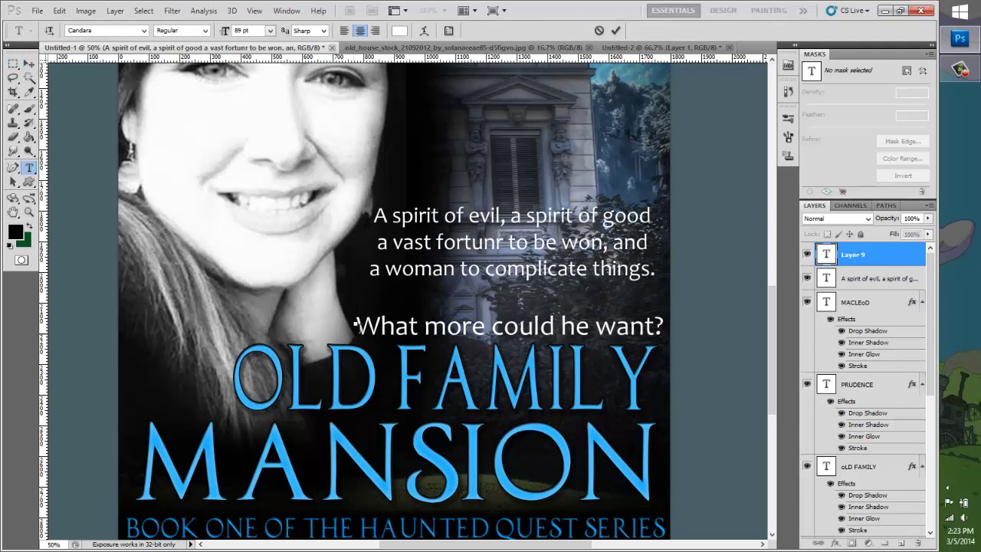
click(357, 303)
key(BackSpace)
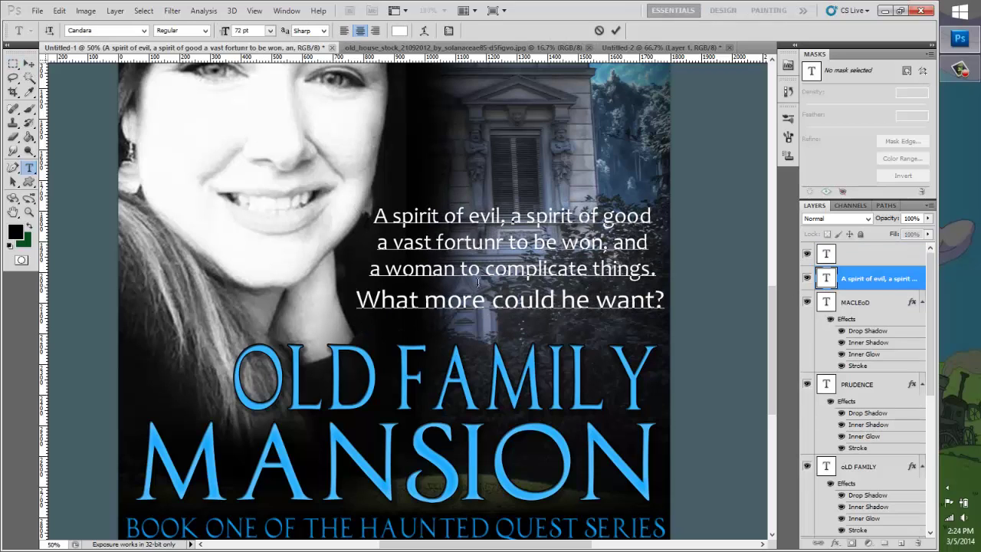
key(ctrl+a)
click(375, 31)
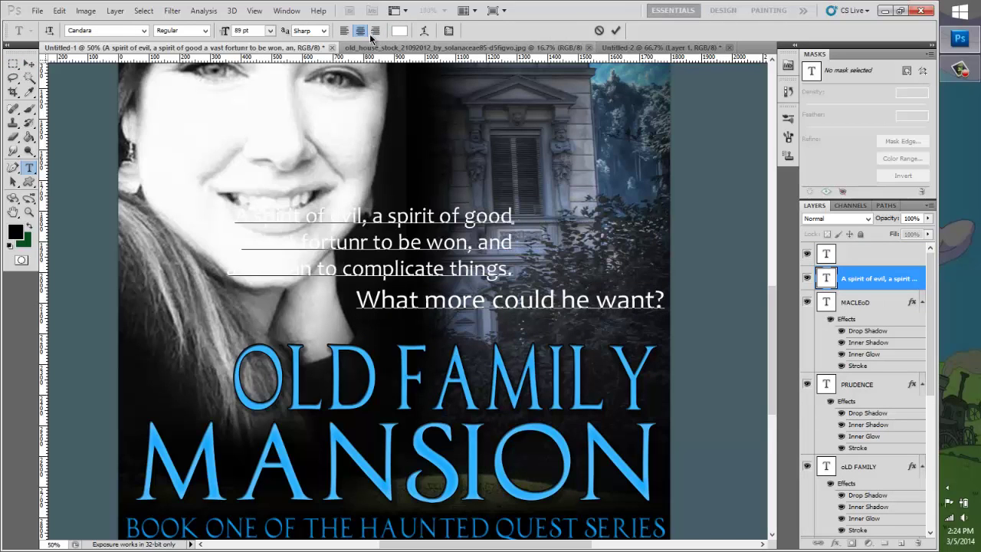
click(28, 64)
mouse_move(406, 237)
mouse_down()
mouse_move(552, 261)
mouse_move(552, 251)
mouse_up()
Step: Fit the whole cover on screen and raise the blurb block a little
key(z)
click(344, 30)
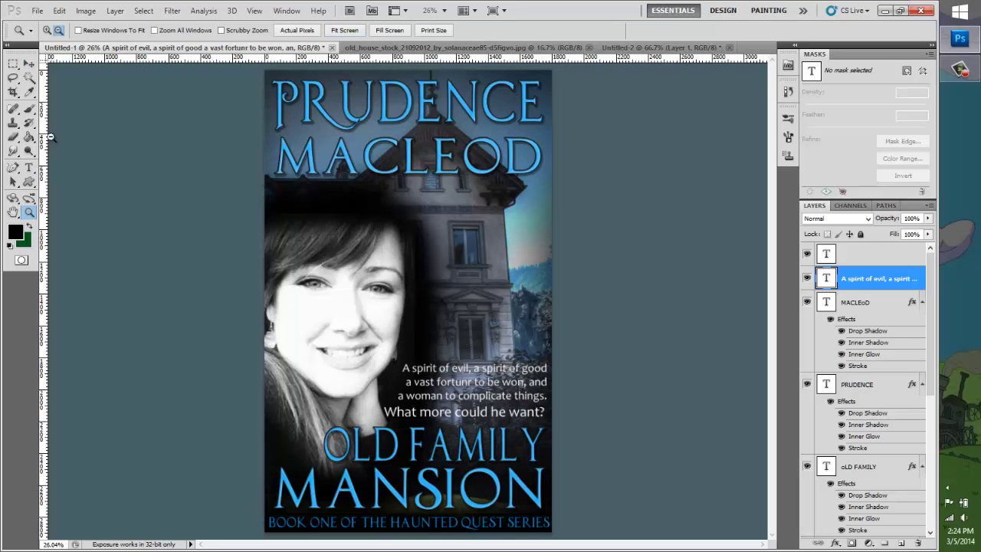
key(v)
drag(492, 392, 494, 365)
Step: Give the blurb a drop shadow using global light, 100% opacity and 65 px size
right_click(864, 290)
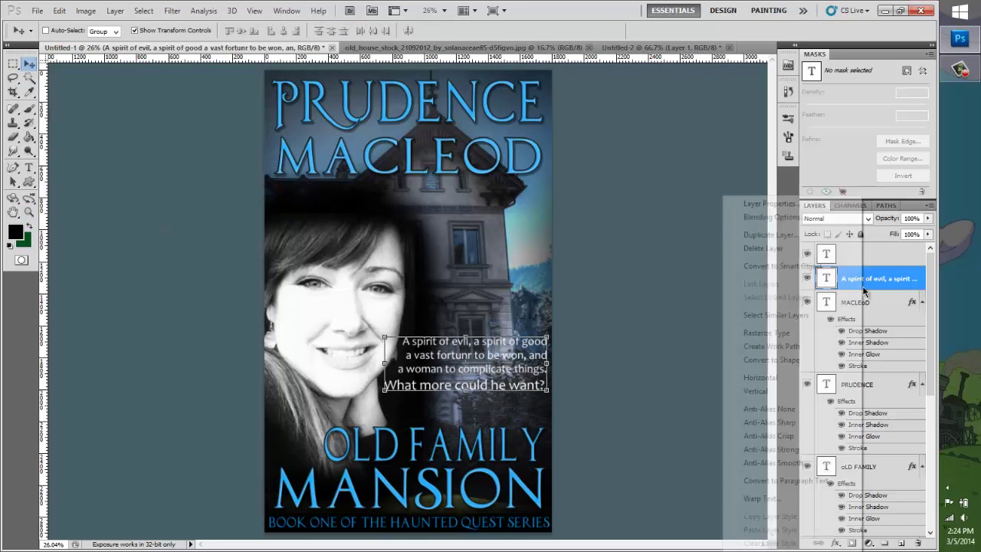
click(766, 217)
click(641, 73)
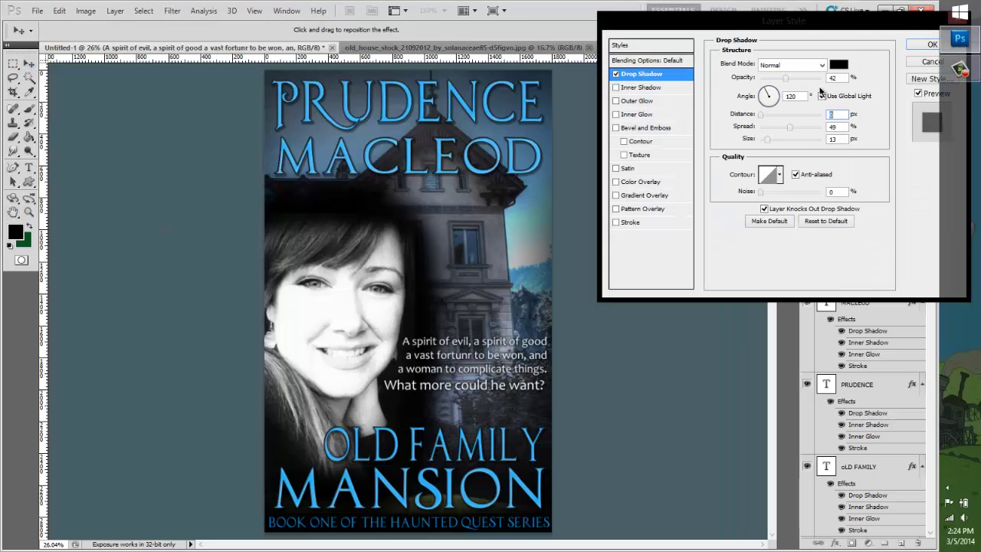
click(821, 96)
drag(785, 79, 820, 78)
mouse_move(766, 140)
mouse_down()
mouse_move(779, 140)
mouse_move(780, 126)
mouse_up()
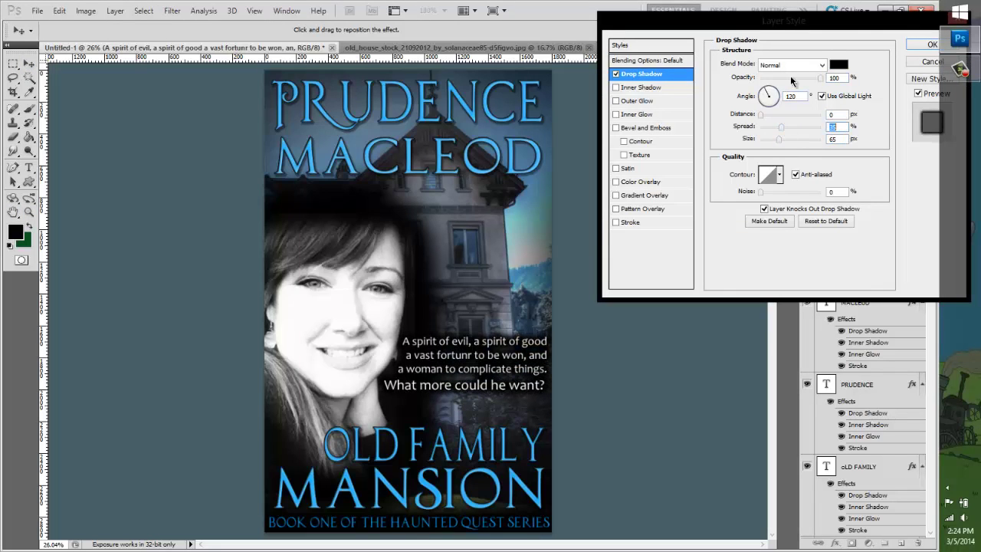
Step: Add a 12 px stroke and a pattern overlay to the blurb and apply the effects
click(628, 223)
key(BackSpace)
text(12)
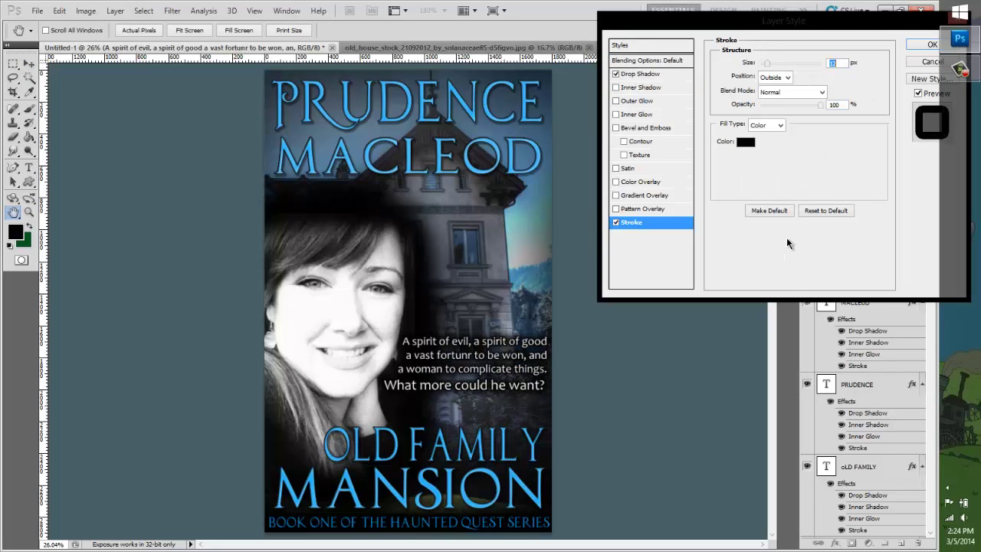
click(616, 208)
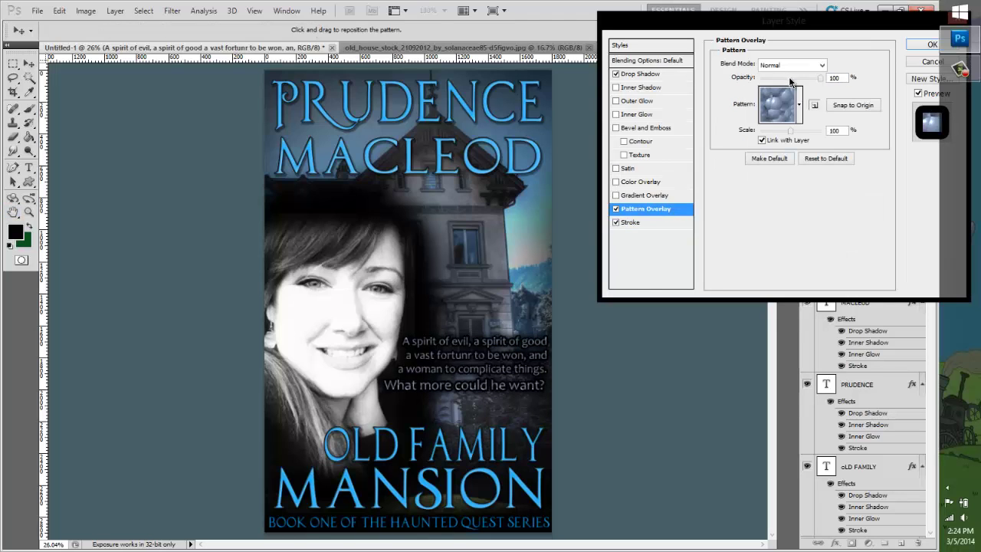
click(931, 44)
click(30, 168)
click(469, 355)
Step: Correct 'fortunr' to 'fortune' and commit the text edit
key(BackSpace)
text(e)
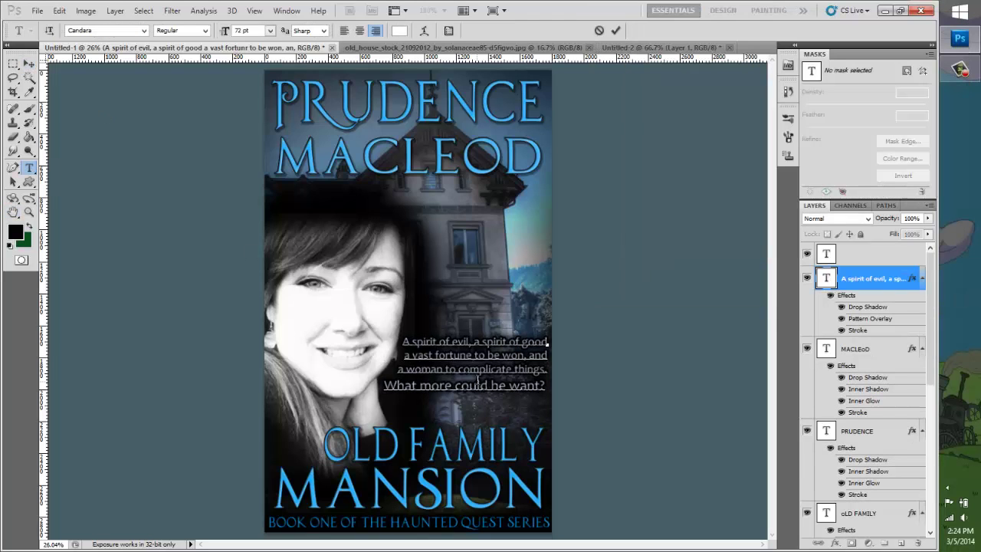
click(29, 78)
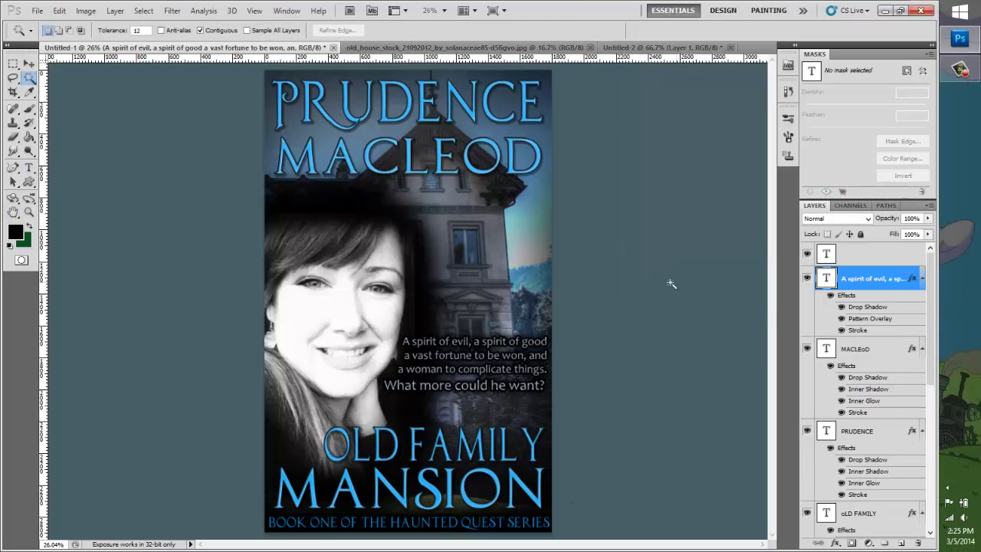